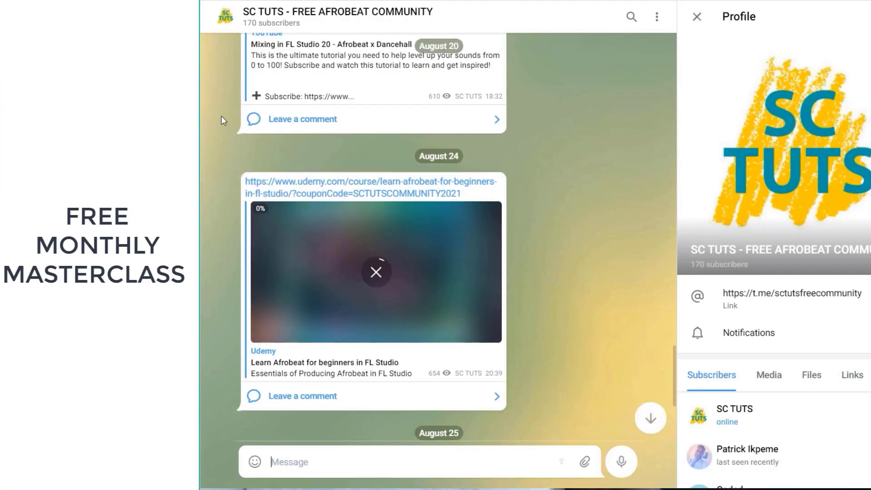
pyautogui.scroll(15, 508, 105)
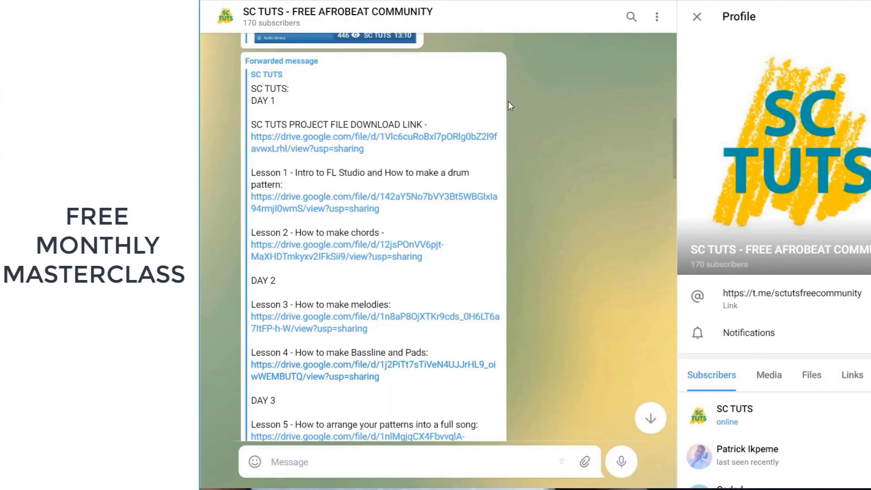
# Step: Scroll the mixer up and down to look over insert 2's Mastering preset chain
pyautogui.scroll(-7, 508, 102)
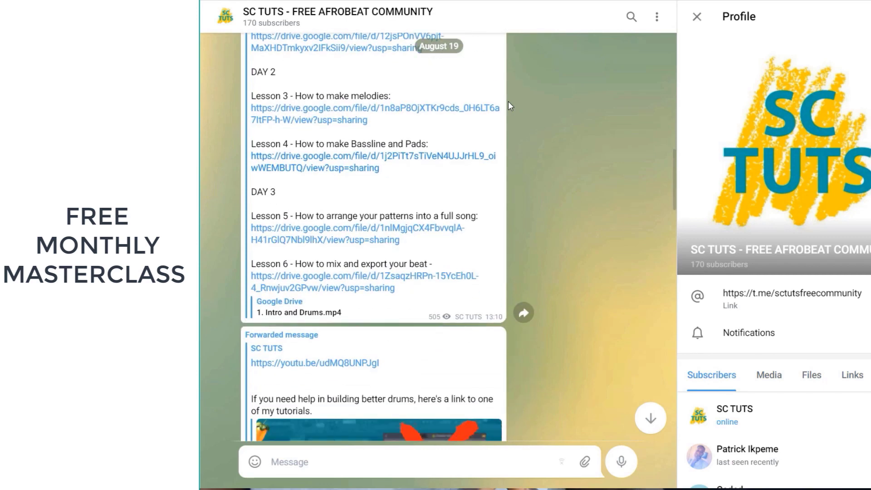
pyautogui.scroll(-4, 508, 106)
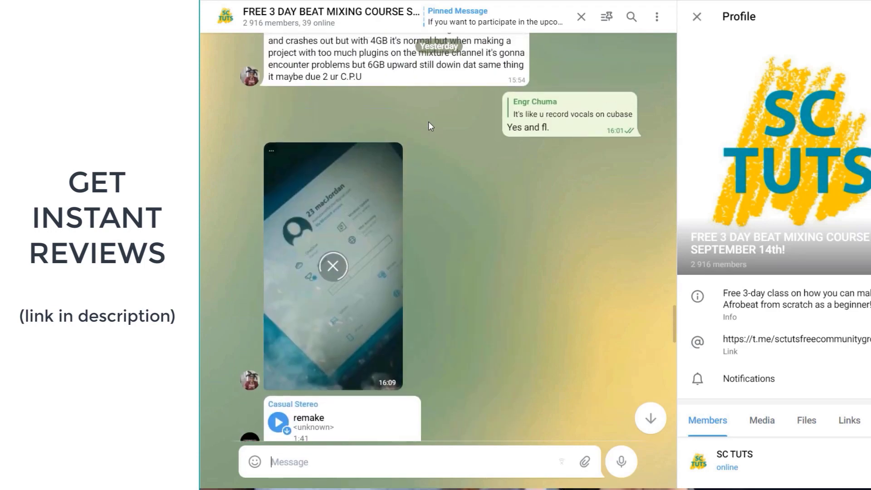
pyautogui.scroll(10, 428, 122)
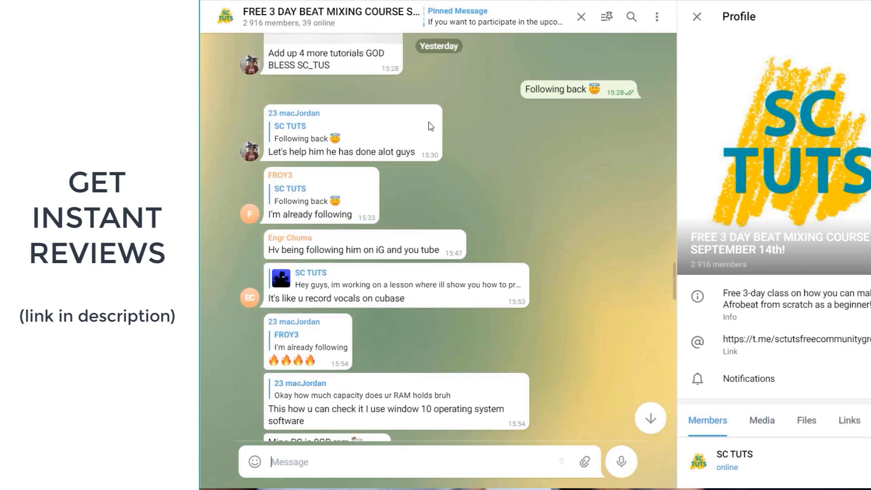
pyautogui.scroll(8, 428, 121)
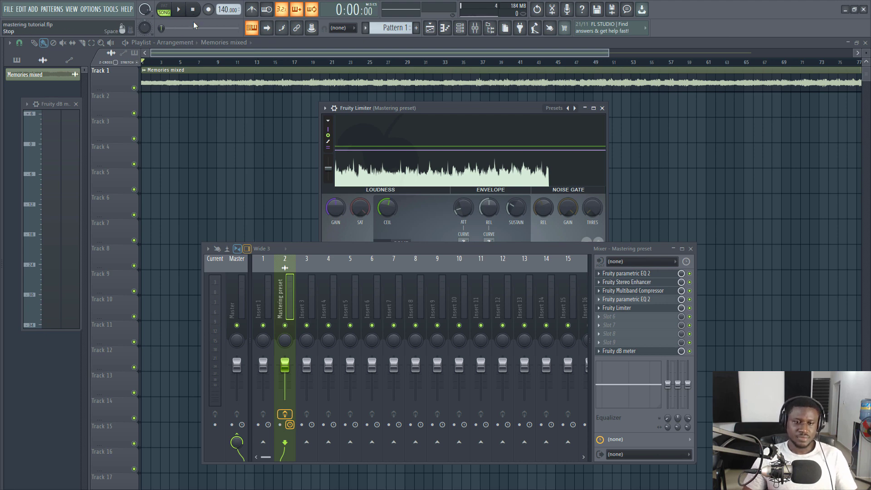
pyautogui.click(289, 414)
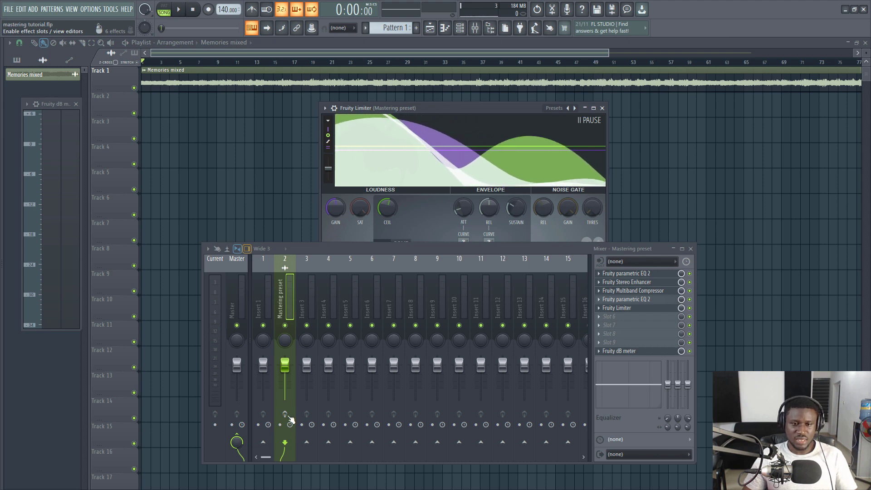
pyautogui.press('space')
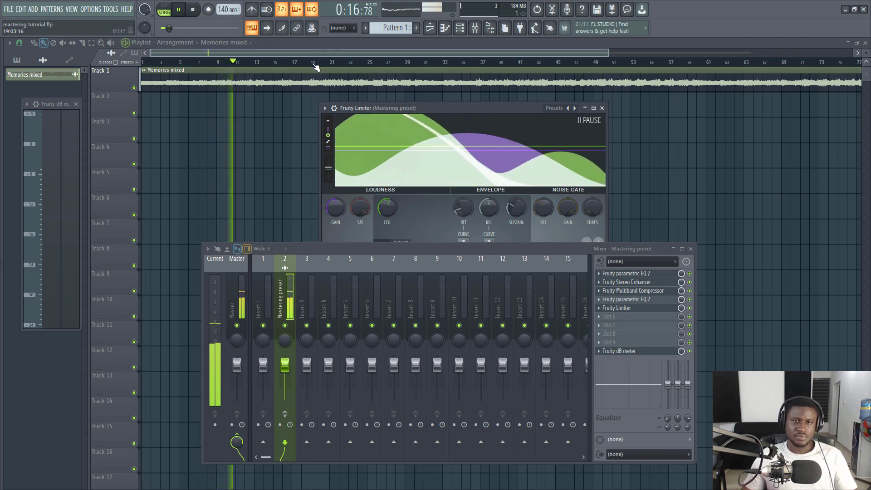
pyautogui.scroll(-2, 311, 63)
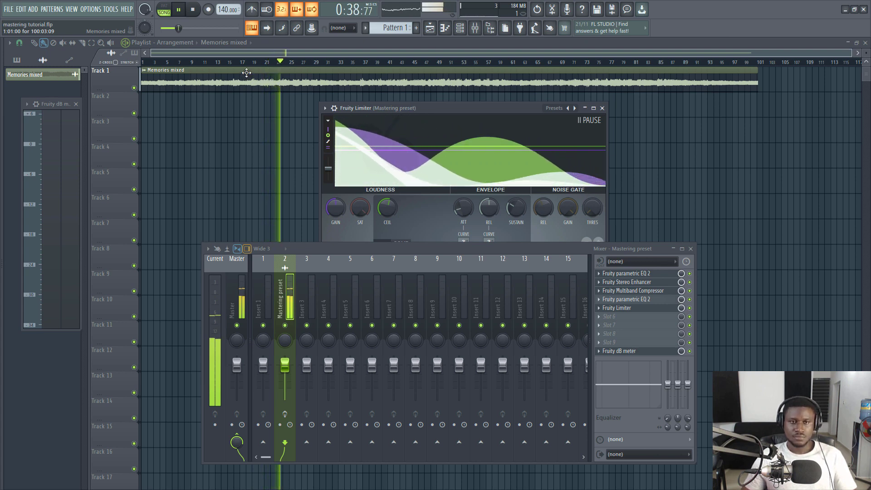
pyautogui.press('space')
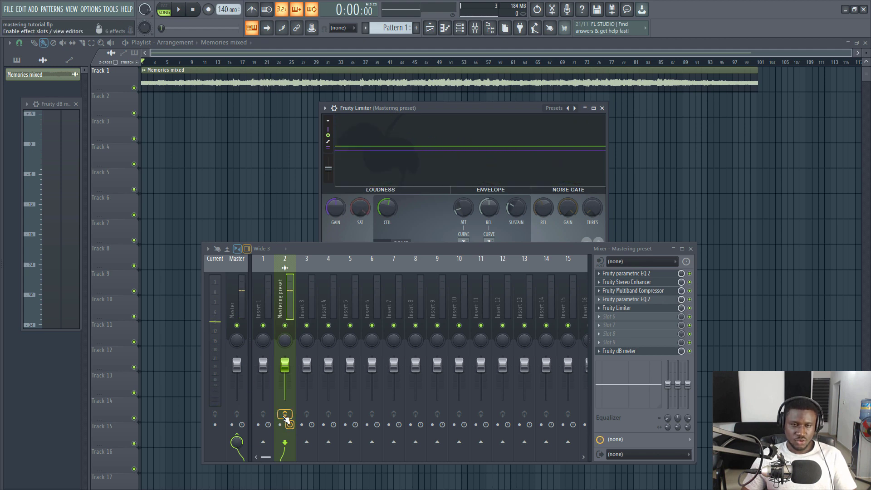
# Step: Play the Memories mixed track through the active mastering chain
pyautogui.press('space')
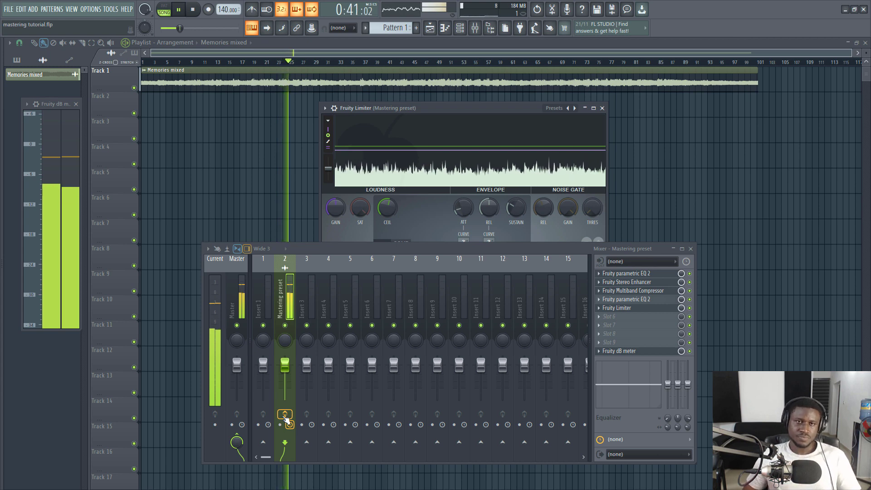
# Step: Stop the Memories mixed track, rewinding it to the start
pyautogui.press('space')
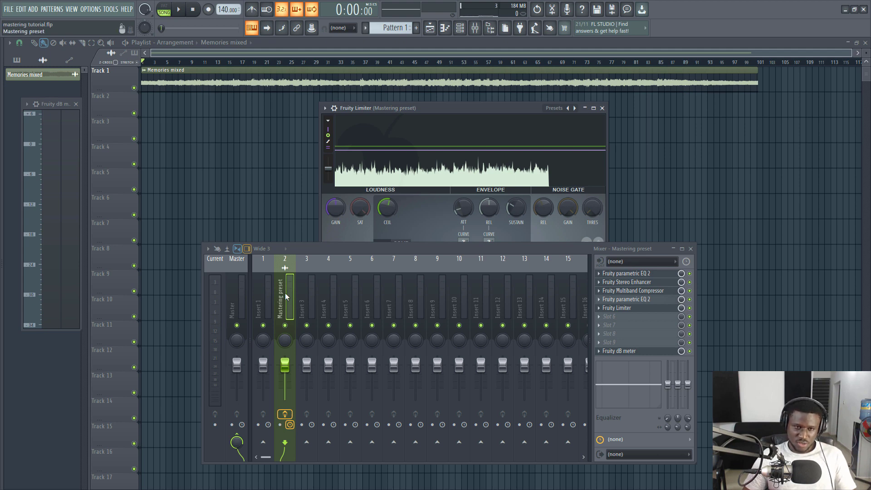
# Step: Route the Memories mixed audio channel to mixer insert 5 in its channel settings
pyautogui.doubleClick(314, 83)
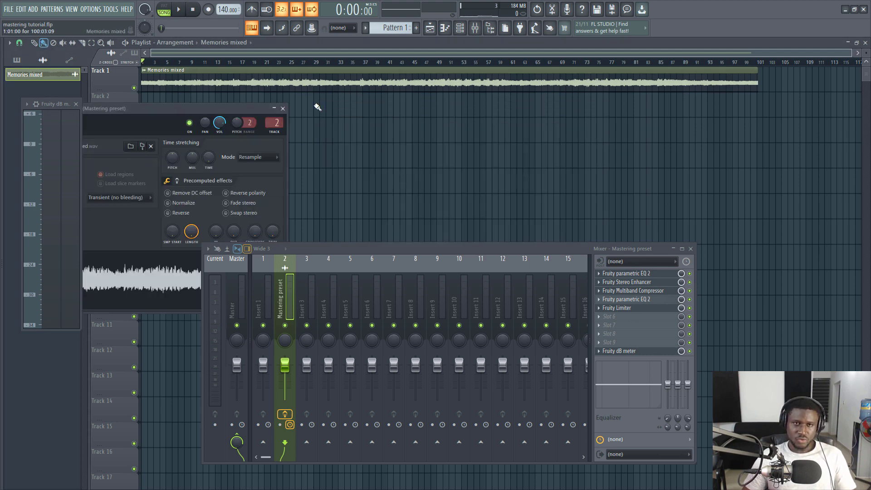
pyautogui.click(341, 299)
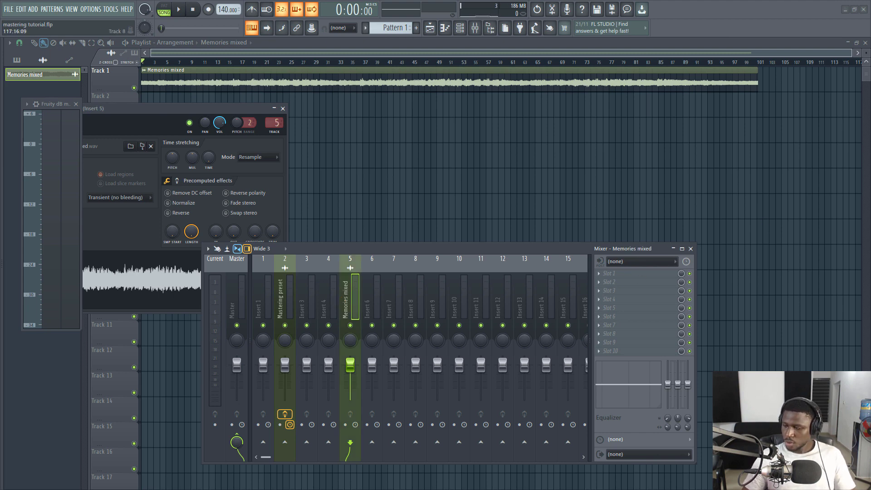
pyautogui.press('super')
pyautogui.press('super')
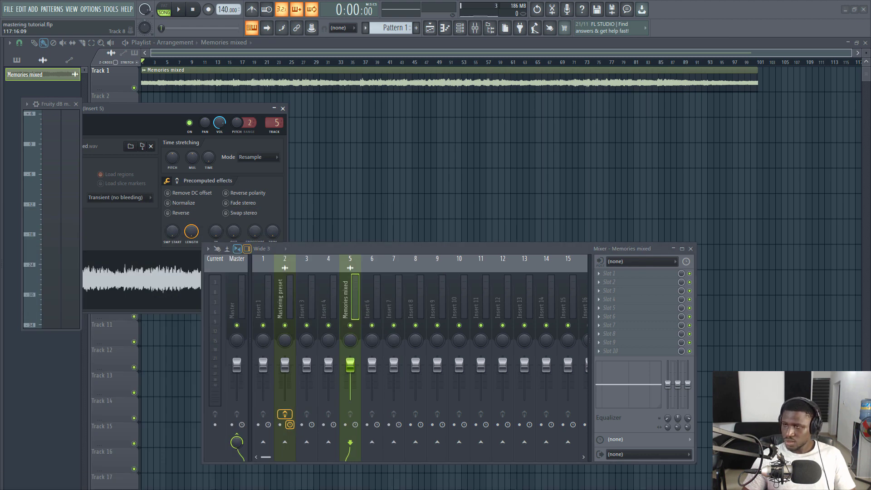
# Step: Drag the 'Sc tuts free mastering chain' preset from Project files onto mixer insert 5
pyautogui.hotkey('alt', 'Tab')
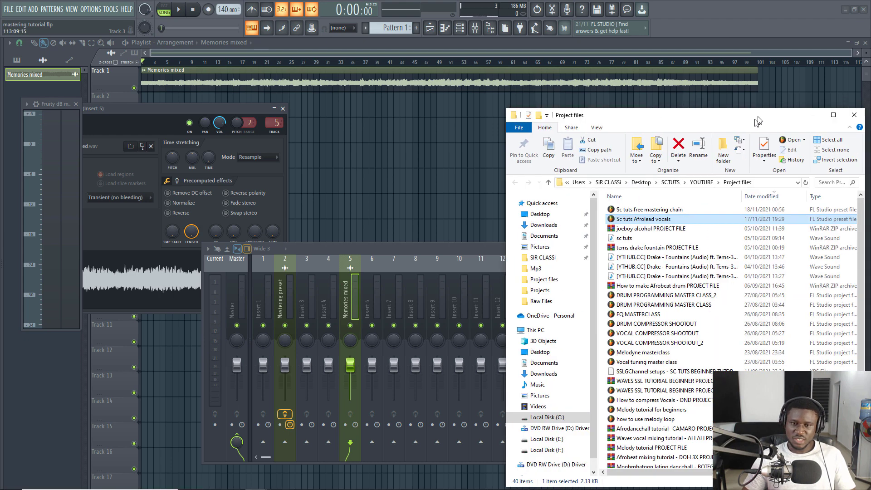
pyautogui.click(682, 191)
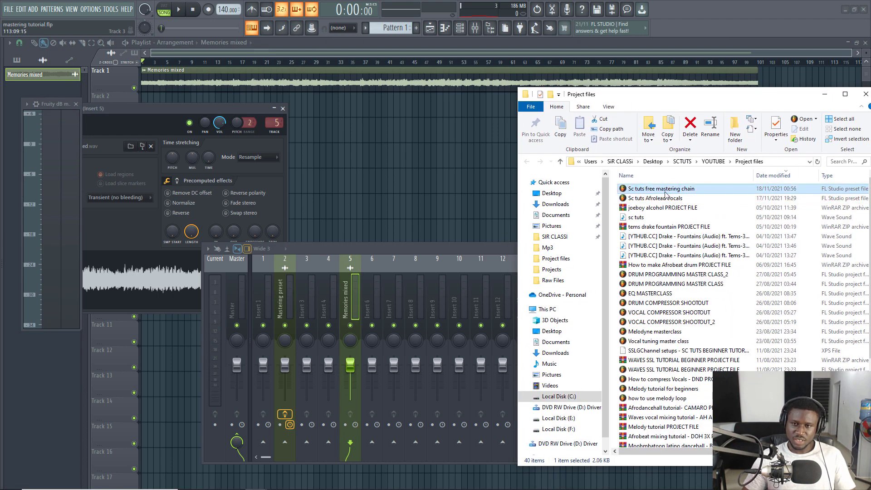
pyautogui.moveTo(676, 193); pyautogui.dragTo(346, 303)
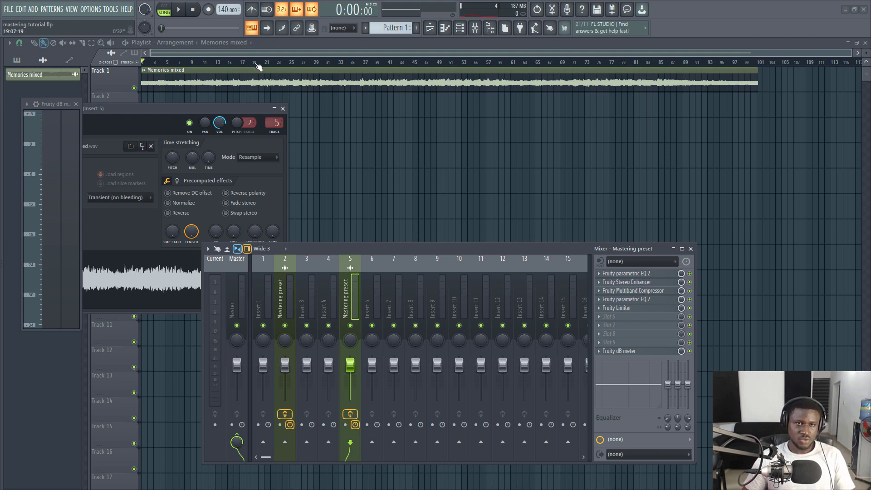
# Step: Play the song from around bar 18 through the new chain, then stop
pyautogui.click(254, 63)
pyautogui.press('space')
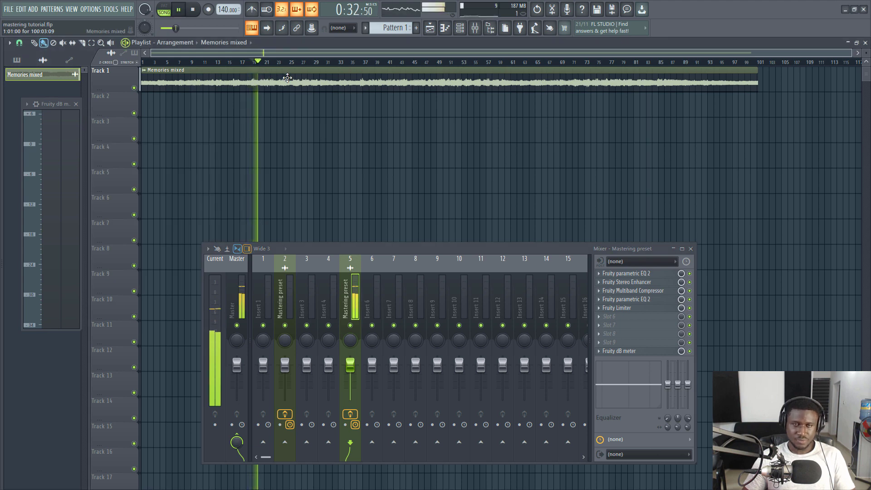
pyautogui.press('space')
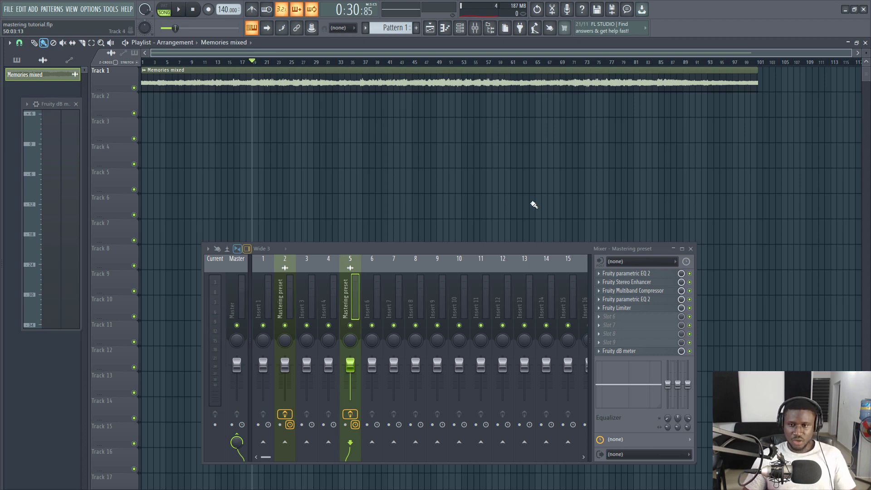
# Step: Lower insert 5's fader to -0.7, then reset it to its default volume
pyautogui.moveTo(349, 364); pyautogui.dragTo(350, 372)
pyautogui.rightClick(349, 372)
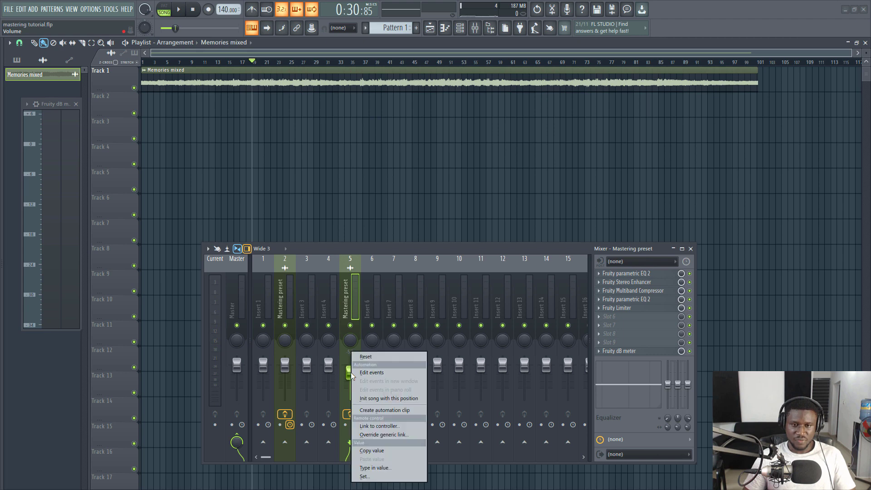
pyautogui.click(371, 360)
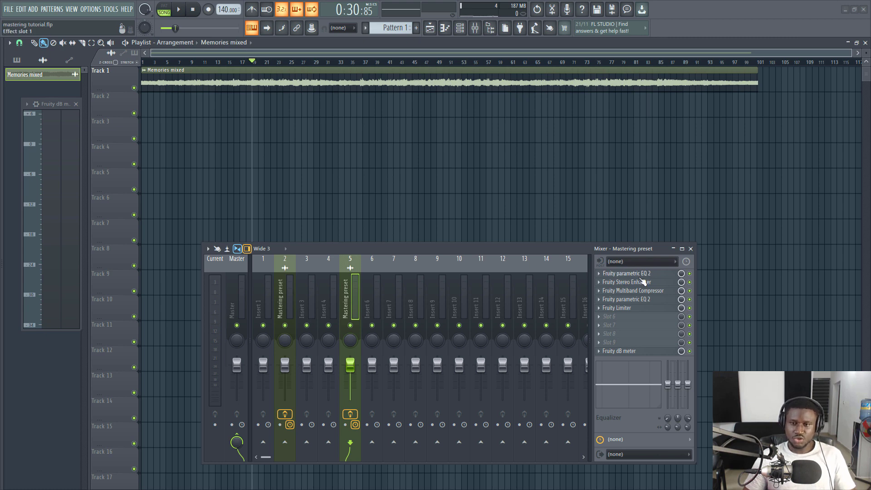
# Step: Open the first Fruity parametric EQ 2 and position its window above the mixer
pyautogui.click(641, 274)
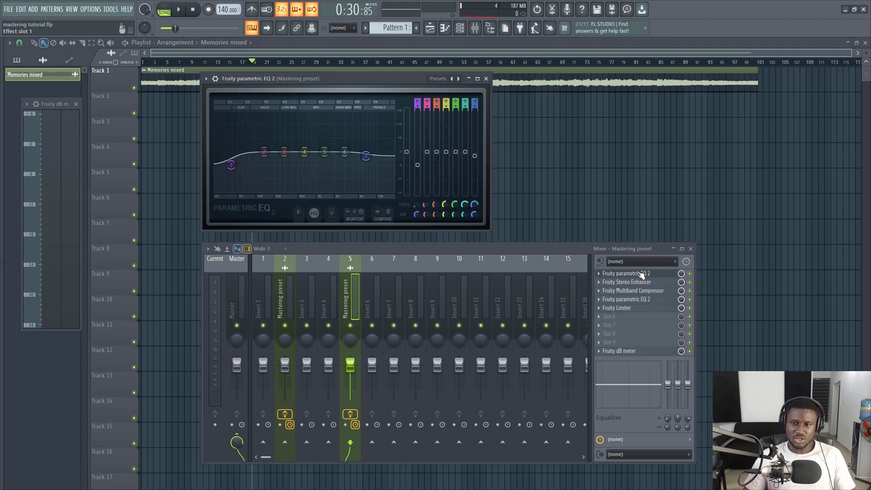
pyautogui.rightClick(690, 273)
pyautogui.click(700, 276)
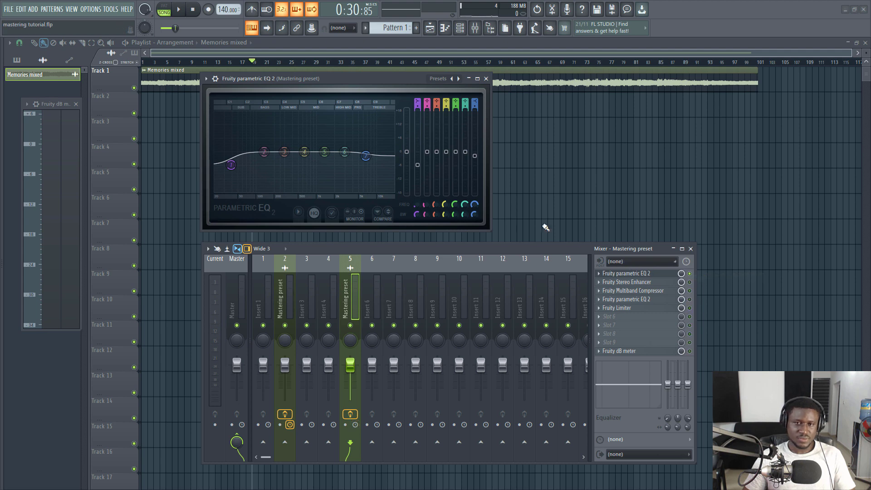
pyautogui.moveTo(330, 84); pyautogui.dragTo(410, 110)
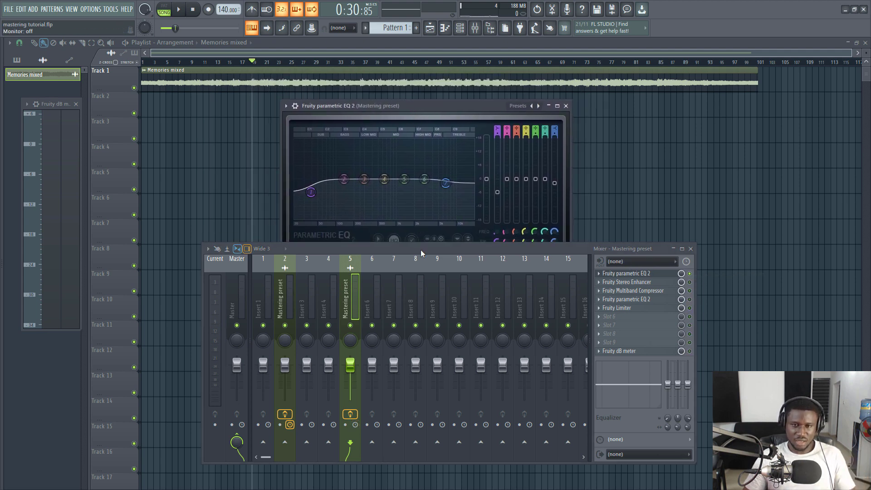
pyautogui.moveTo(421, 251); pyautogui.dragTo(417, 276)
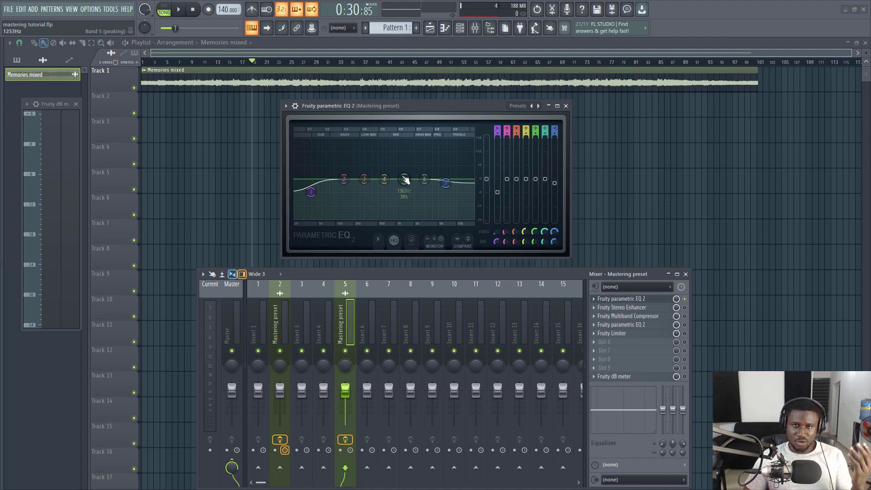
# Step: Experiment with EQ band 5 around 1353 Hz, settling on a gentle -1.6 dB cut
pyautogui.moveTo(405, 180); pyautogui.dragTo(404, 179)
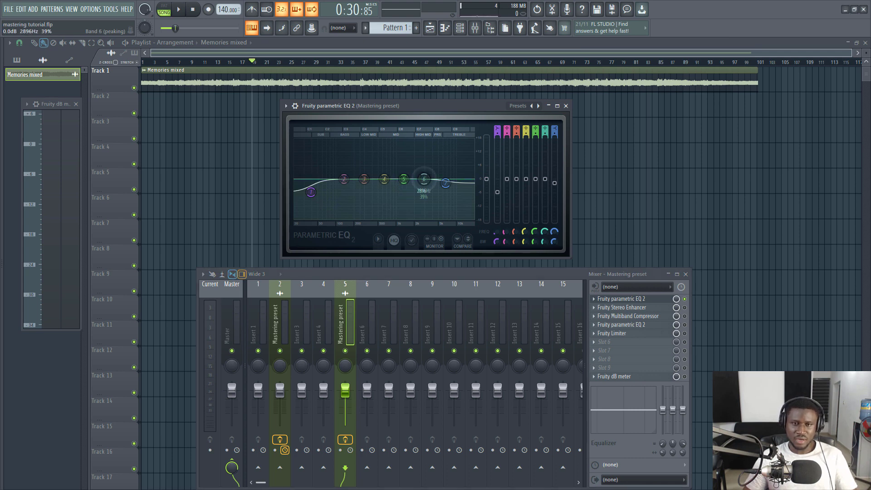
pyautogui.moveTo(414, 184); pyautogui.dragTo(415, 170)
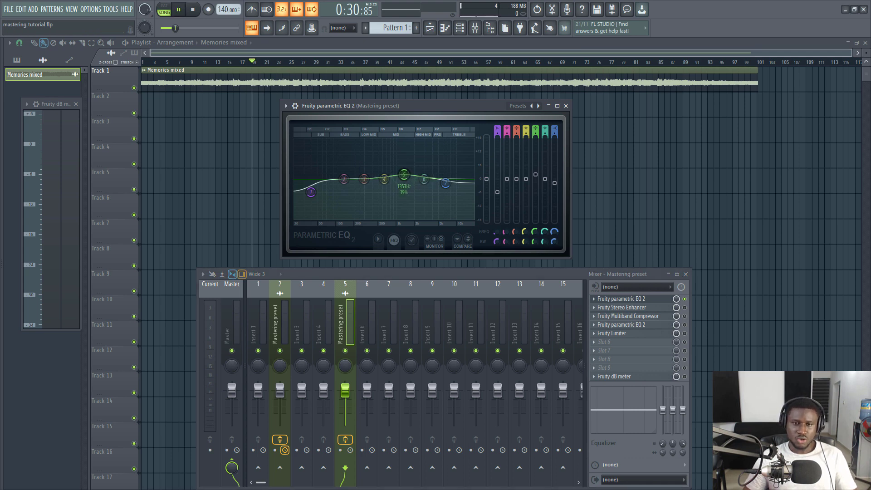
pyautogui.press('space')
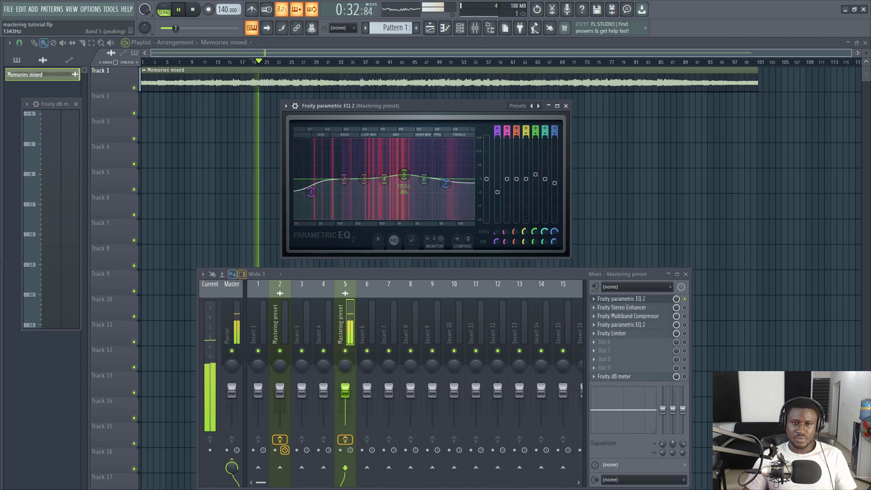
pyautogui.press('space')
pyautogui.moveTo(404, 174); pyautogui.dragTo(404, 183)
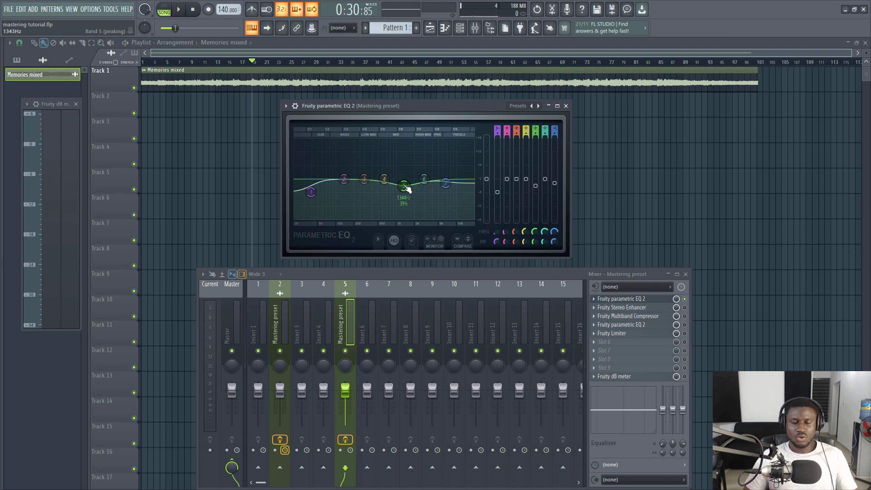
pyautogui.moveTo(405, 186)
pyautogui.mouseDown()
pyautogui.moveTo(403, 198)
pyautogui.moveTo(404, 182)
pyautogui.mouseUp()
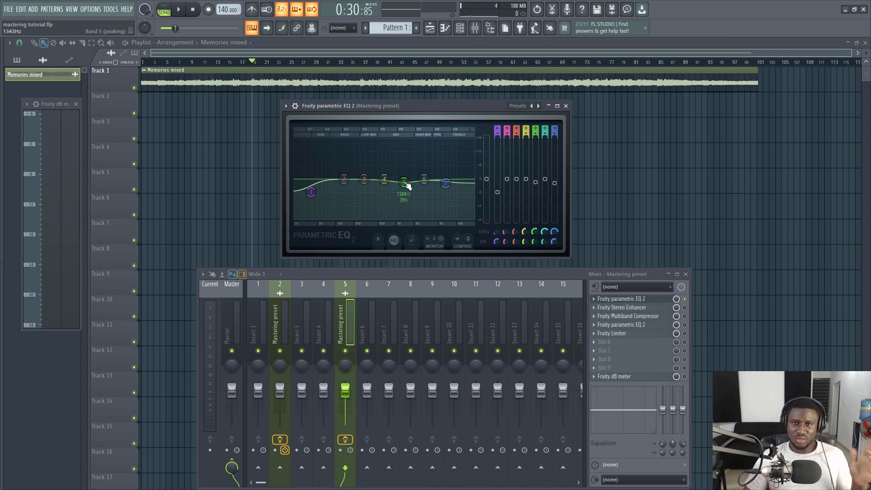
pyautogui.click(405, 184)
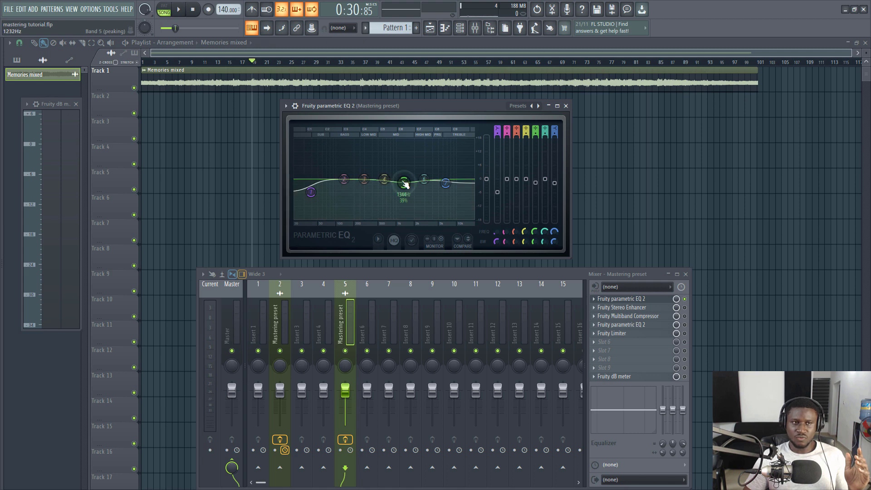
# Step: Reset band 5 to flat after previewing, then boost the low shelf to +5.2 dB
pyautogui.click(404, 184)
pyautogui.press('space')
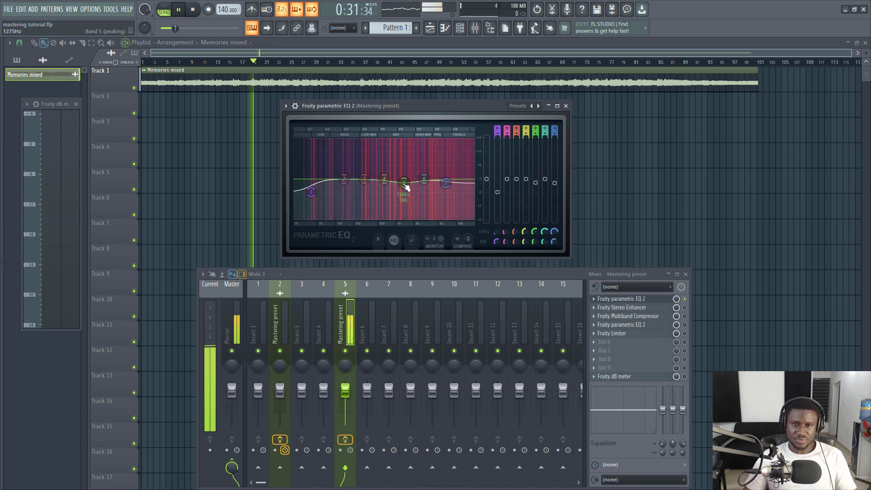
pyautogui.press('space')
pyautogui.moveTo(405, 186); pyautogui.dragTo(407, 183)
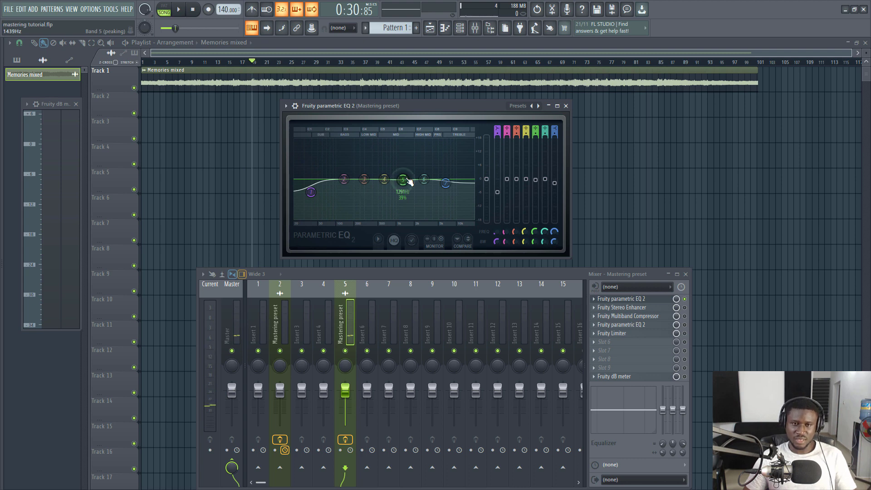
pyautogui.rightClick(410, 183)
pyautogui.click(418, 192)
pyautogui.press('space')
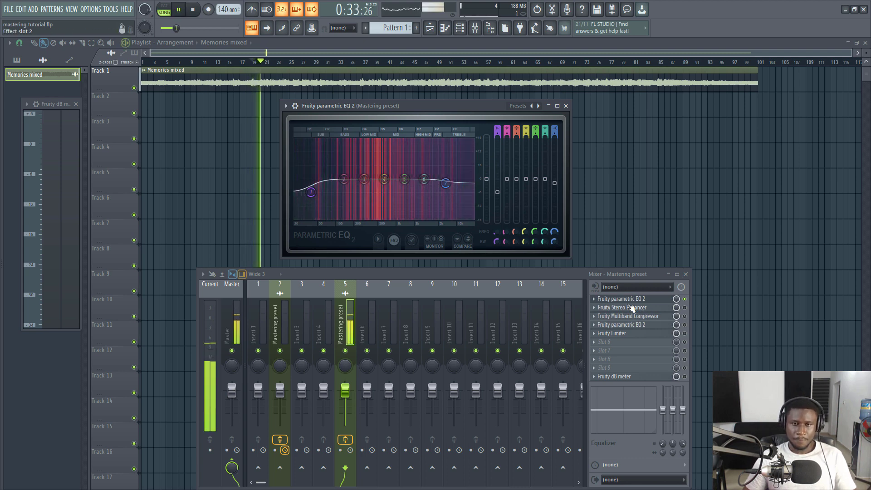
pyautogui.press('space')
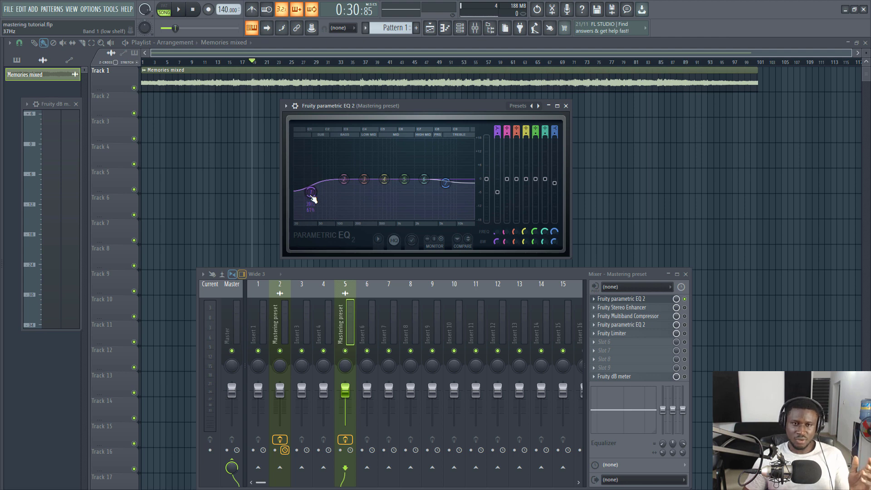
pyautogui.moveTo(313, 195); pyautogui.dragTo(346, 184)
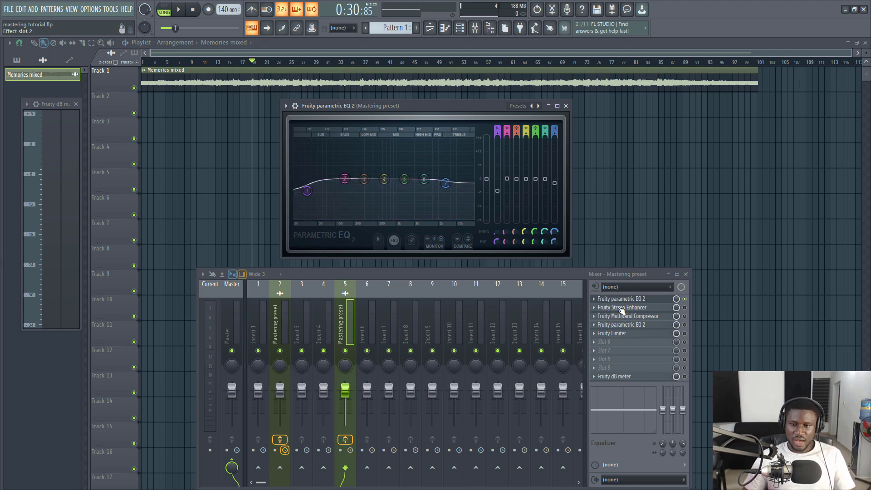
# Step: Open the Fruity Stereo Enhancer in place of the EQ and switch it on
pyautogui.click(622, 308)
pyautogui.click(565, 106)
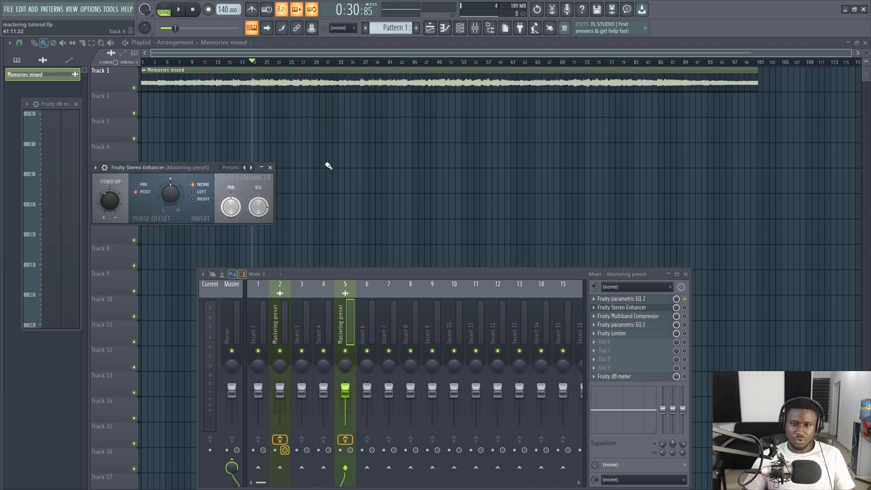
pyautogui.moveTo(200, 168); pyautogui.dragTo(495, 182)
pyautogui.click(684, 308)
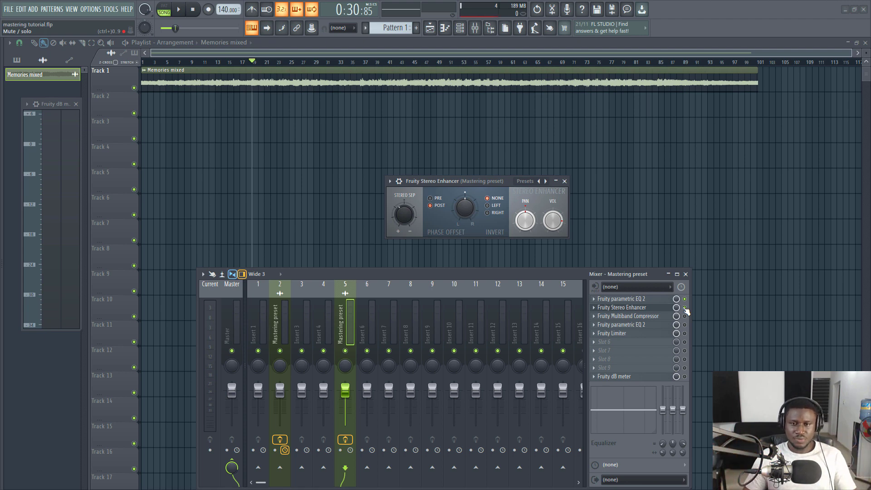
# Step: Preview the song through the Stereo Enhancer, playing and stopping it several times
pyautogui.press('space')
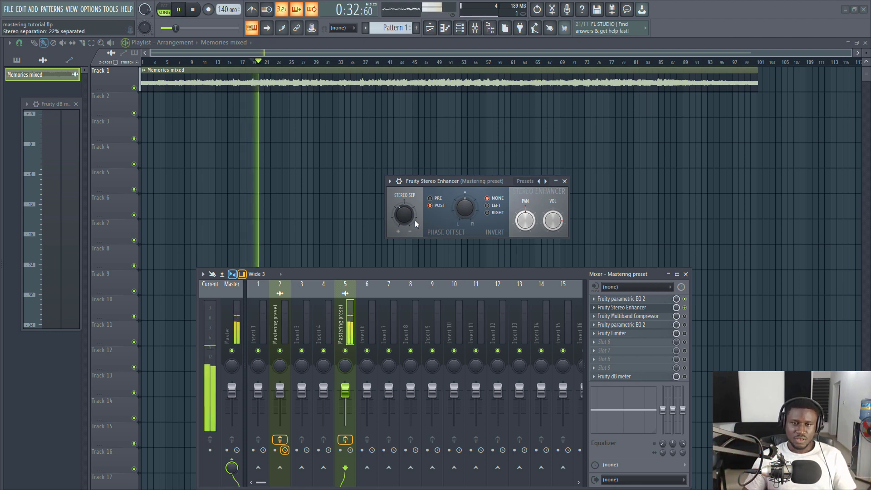
pyautogui.press('space')
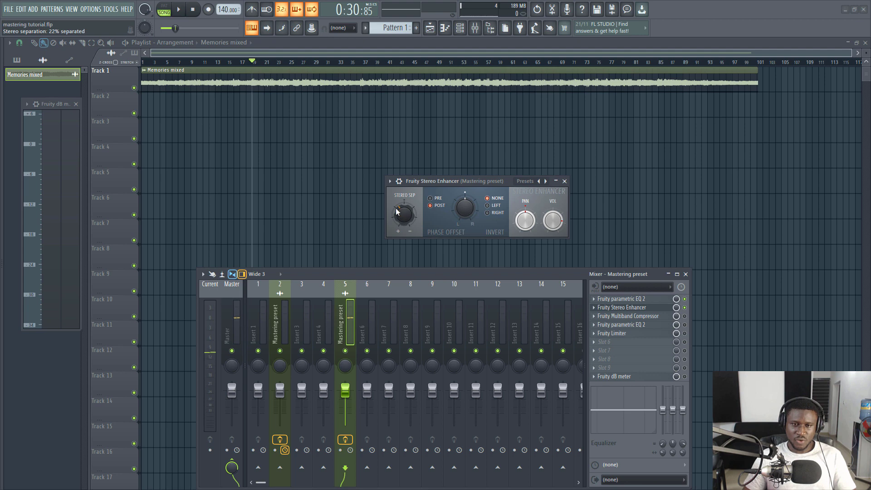
pyautogui.press('space')
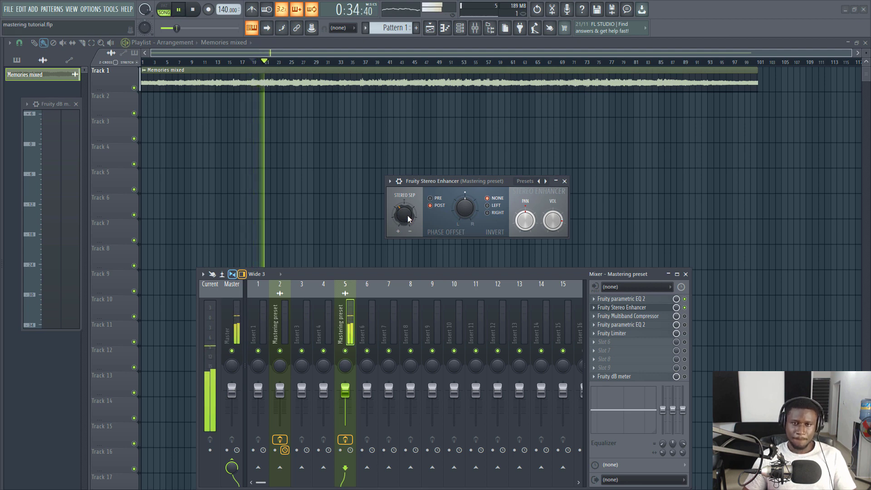
pyautogui.press('space')
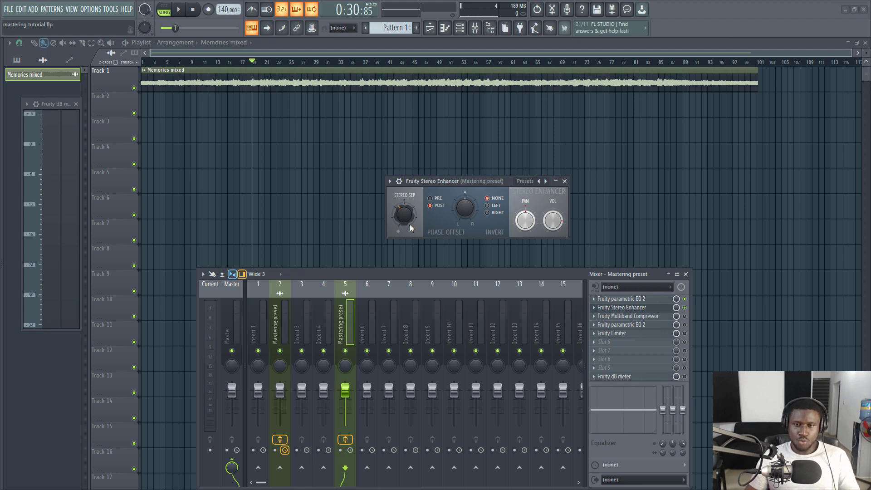
pyautogui.press('space')
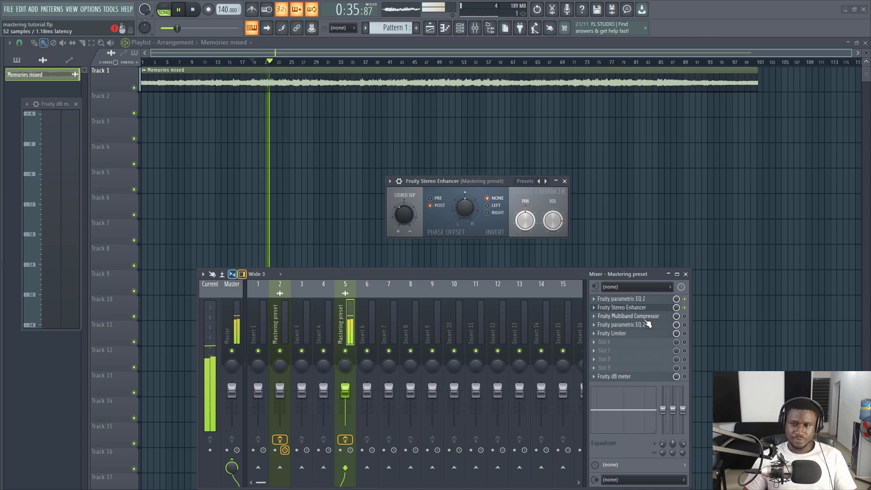
# Step: Open the Fruity Multiband Compressor in place of the Stereo Enhancer and load its Bright preset
pyautogui.press('space')
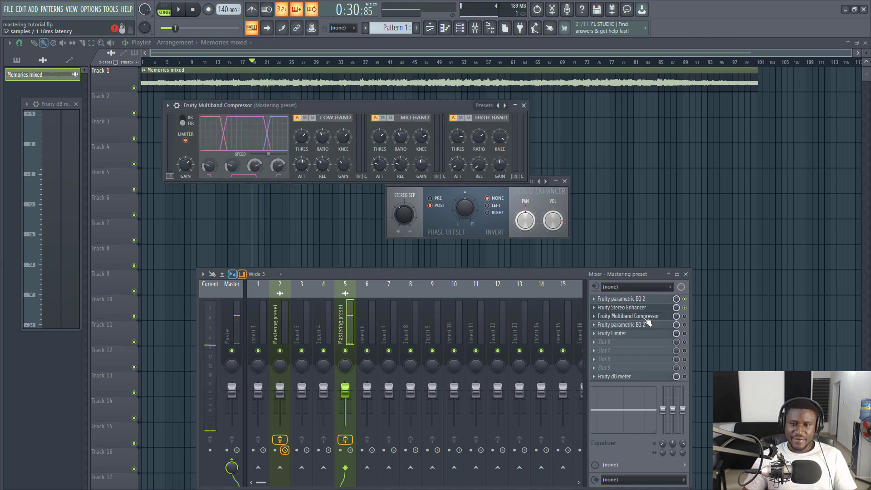
pyautogui.click(644, 316)
pyautogui.click(565, 181)
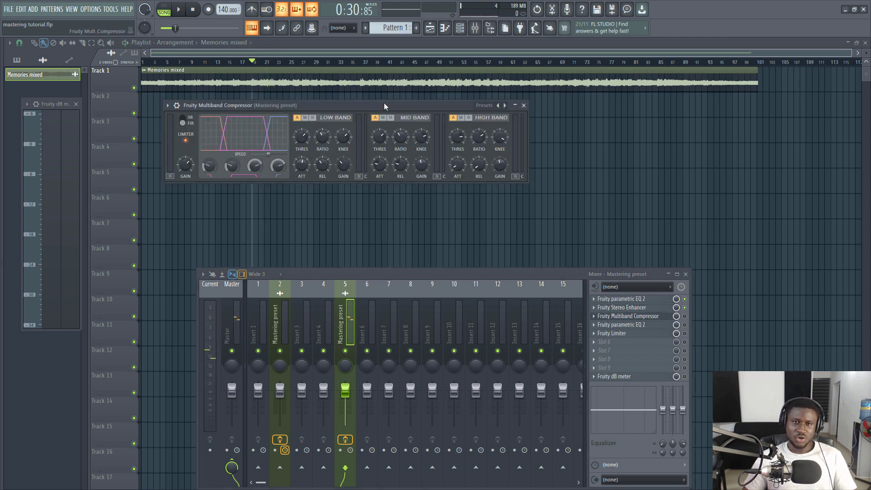
pyautogui.moveTo(386, 105); pyautogui.dragTo(477, 182)
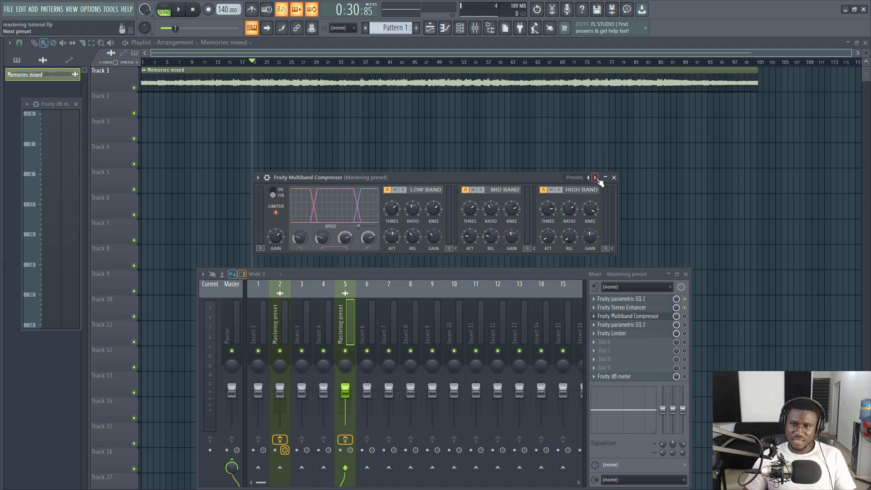
pyautogui.click(592, 179)
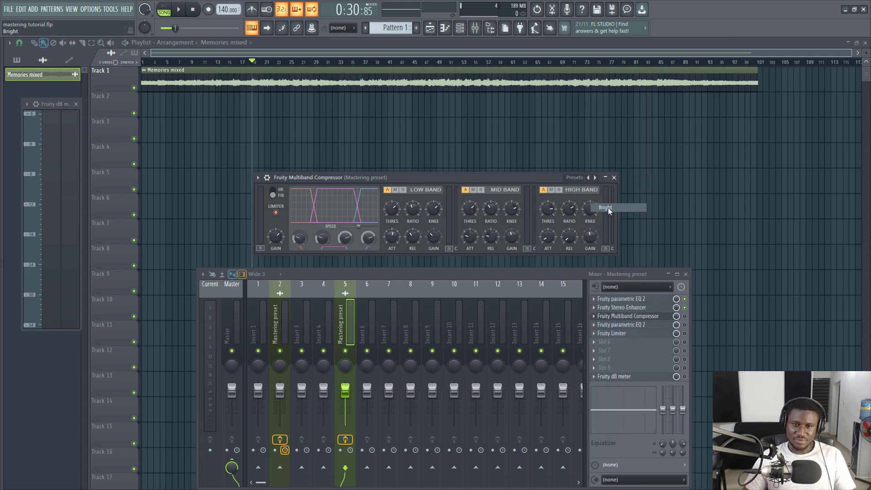
pyautogui.click(606, 208)
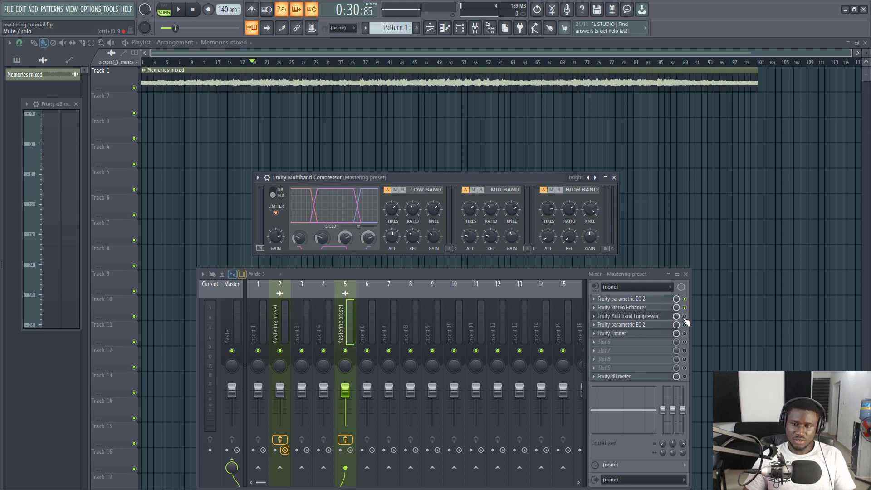
# Step: Raise the compressor's output gain to 5.5 dB and compare it on and off during playback
pyautogui.moveTo(275, 237); pyautogui.dragTo(275, 238)
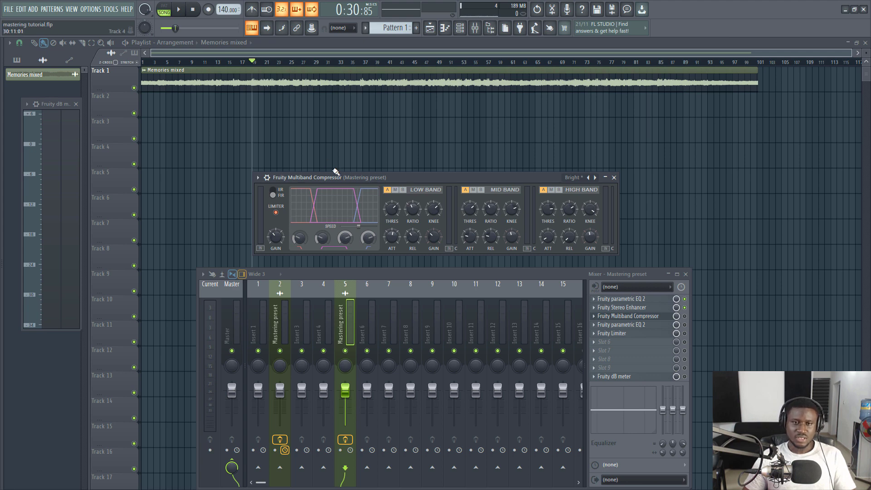
pyautogui.press('space')
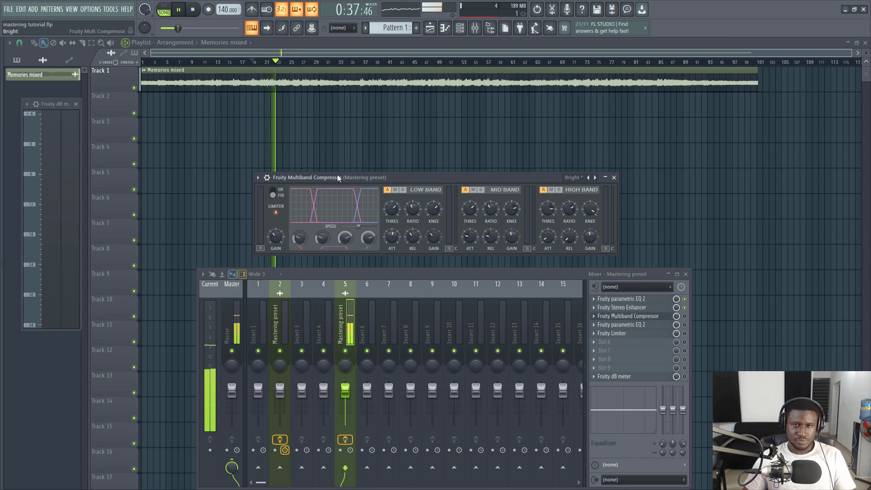
pyautogui.press('space')
pyautogui.click(684, 316)
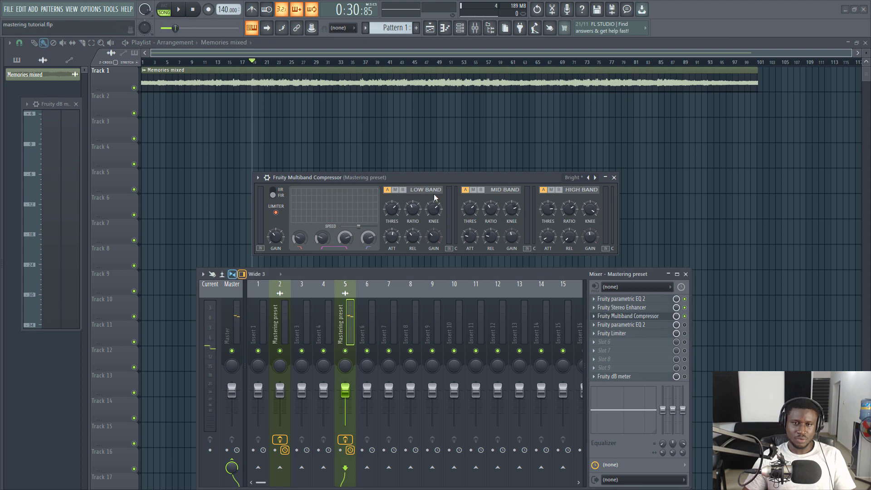
pyautogui.press('space')
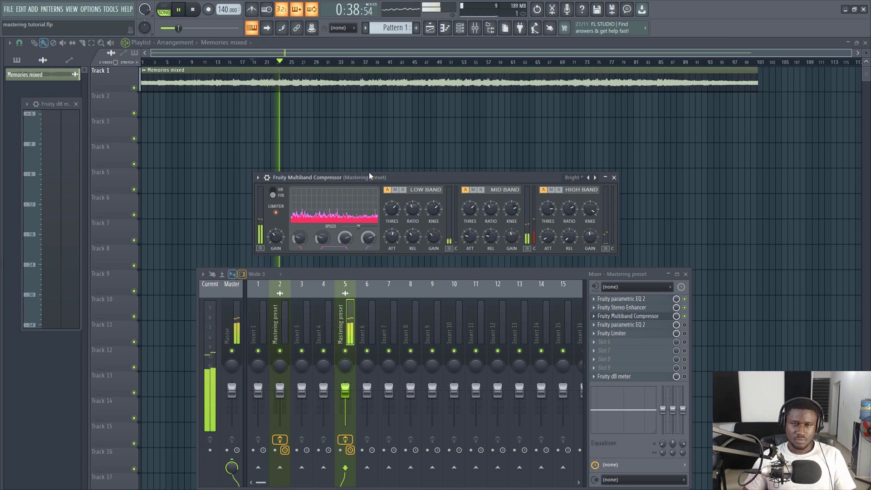
pyautogui.press('space')
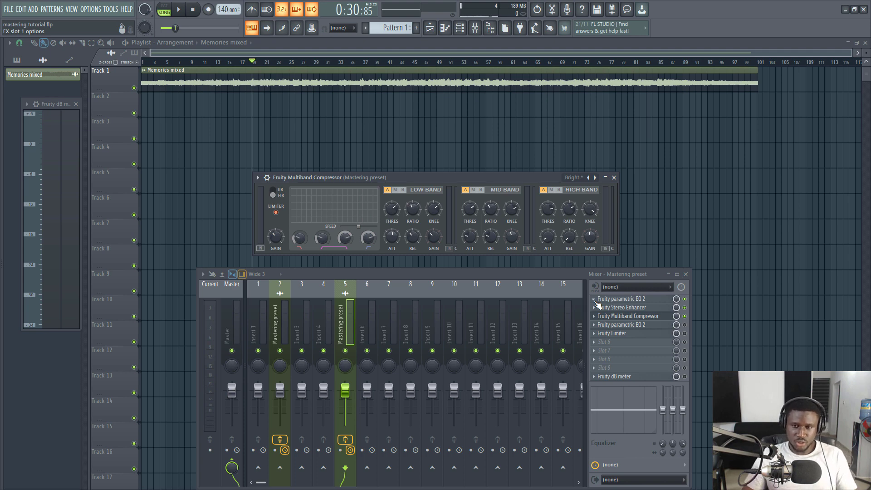
# Step: Enable and open slot 4's Fruity Parametric EQ 2, centre it, and close the Multiband Compressor
pyautogui.click(685, 325)
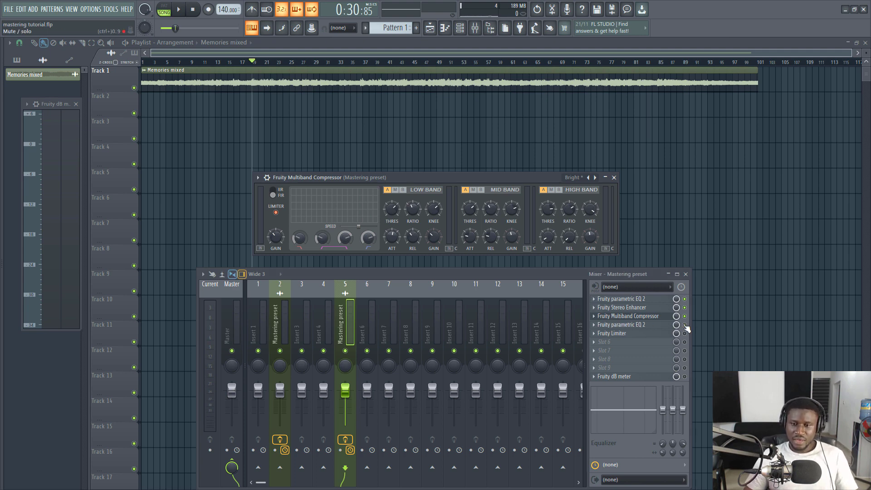
pyautogui.click(654, 326)
pyautogui.moveTo(170, 97); pyautogui.dragTo(477, 121)
pyautogui.click(614, 178)
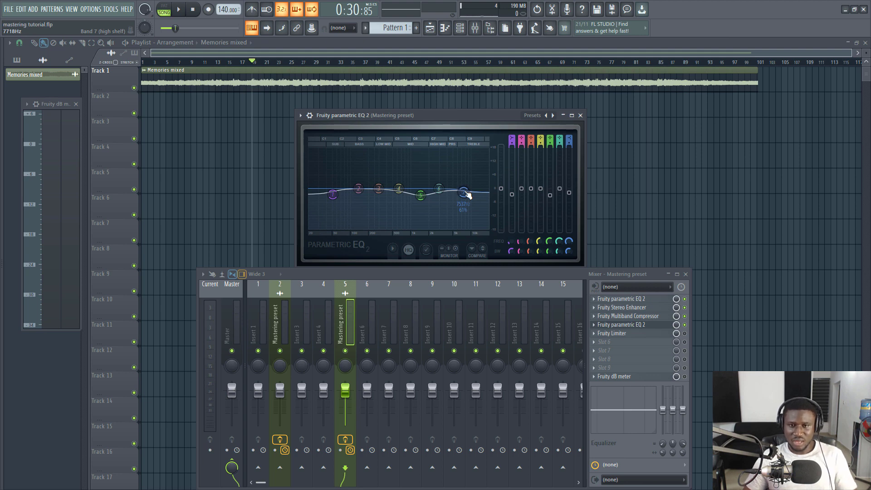
# Step: Lower the high shelf to about 7287 Hz and band 5 to about 1448 Hz, previewing each
pyautogui.moveTo(466, 194); pyautogui.dragTo(465, 196)
pyautogui.press('space')
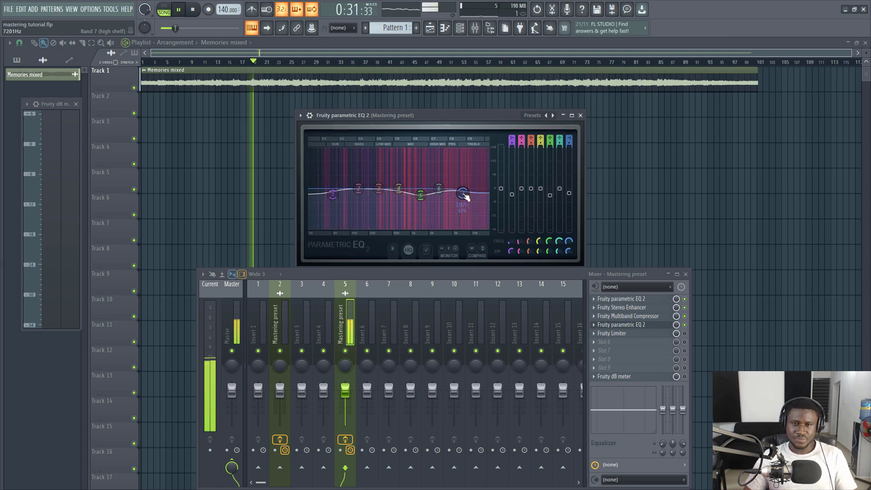
pyautogui.press('space')
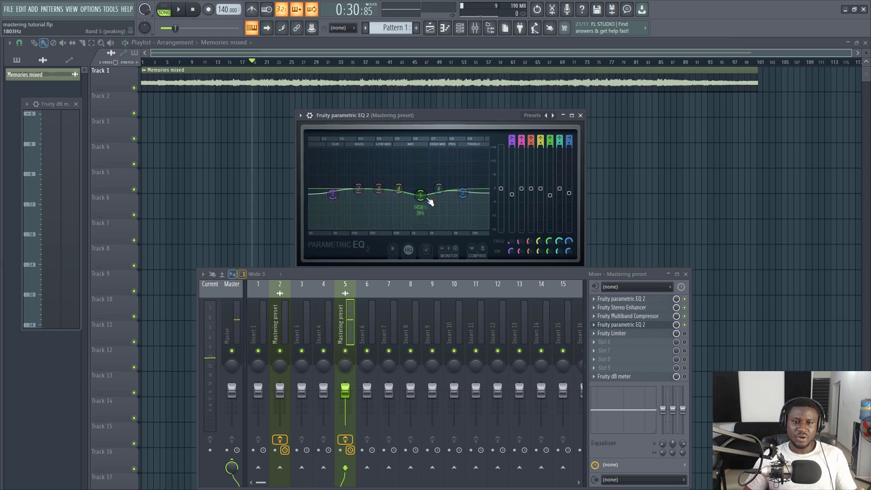
pyautogui.moveTo(428, 200); pyautogui.dragTo(428, 201)
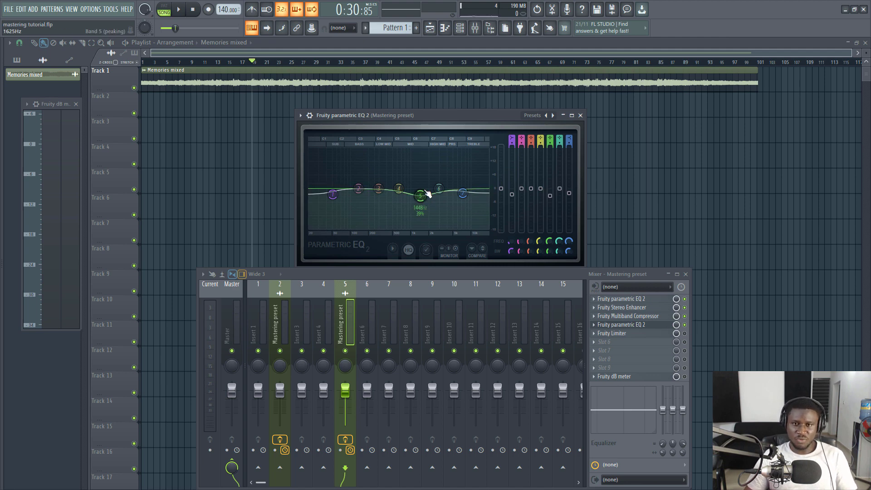
pyautogui.press('space')
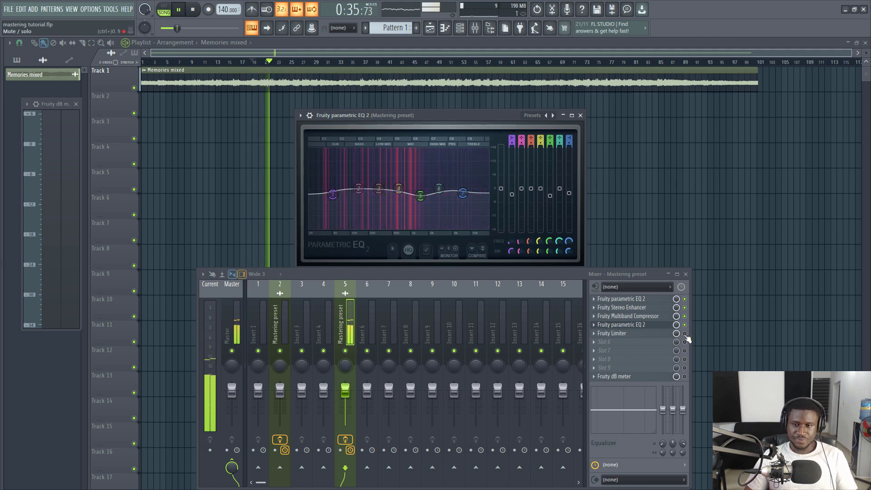
pyautogui.press('space')
pyautogui.click(612, 333)
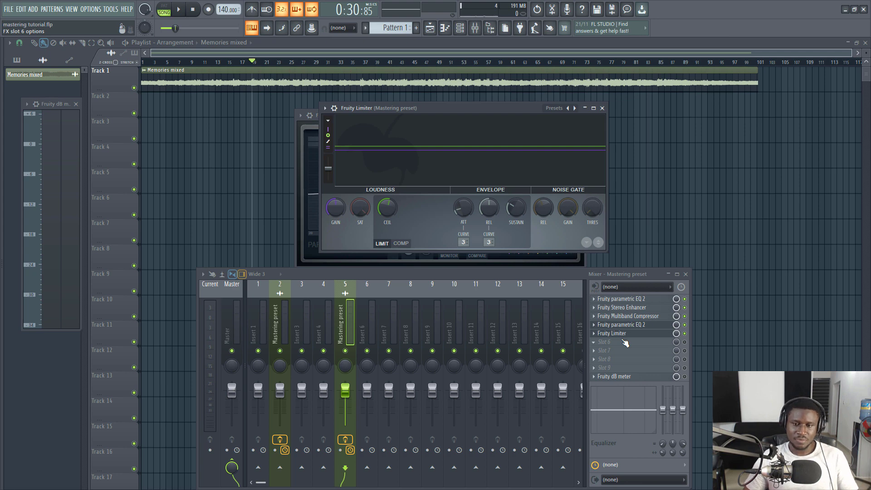
pyautogui.click(626, 335)
pyautogui.click(626, 335)
pyautogui.press('space')
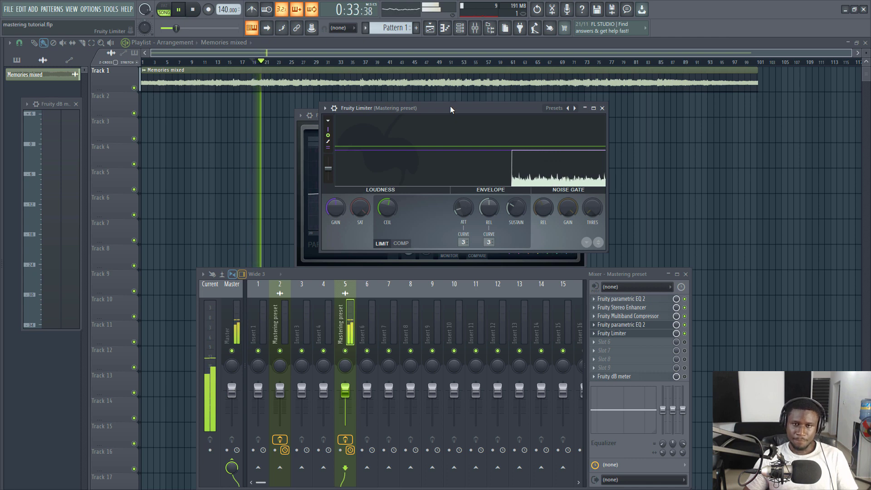
pyautogui.press('space')
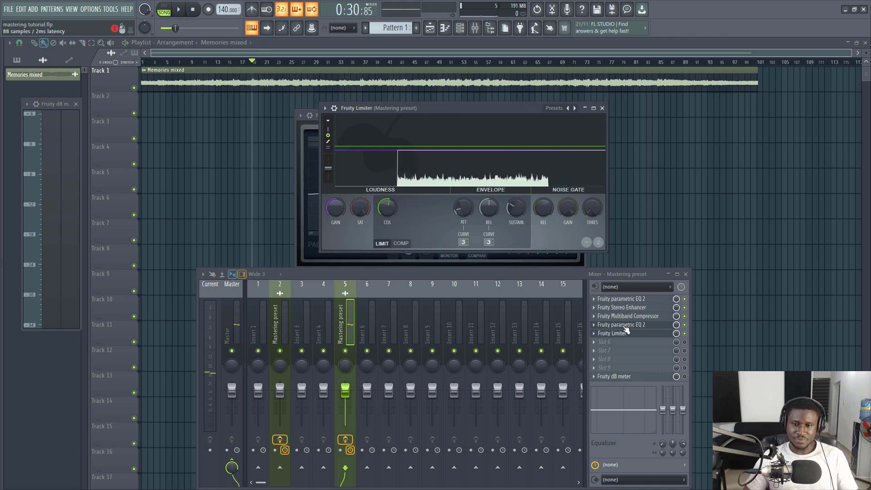
pyautogui.press('space')
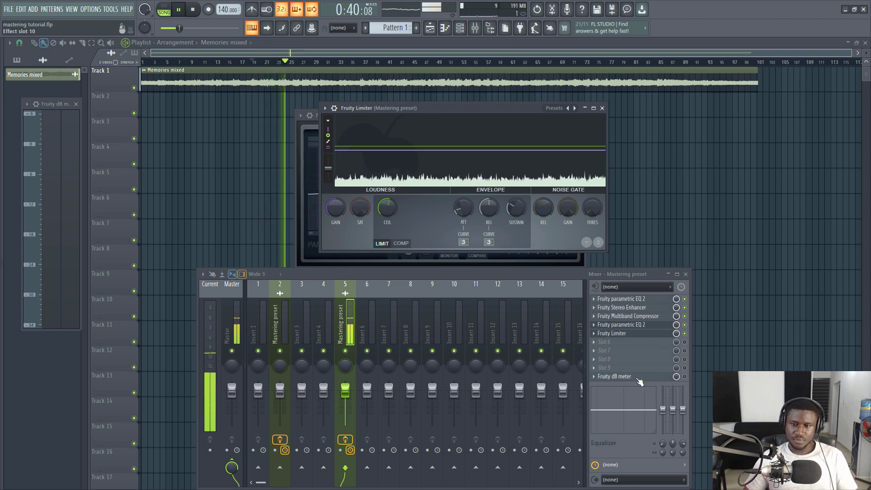
pyautogui.press('space')
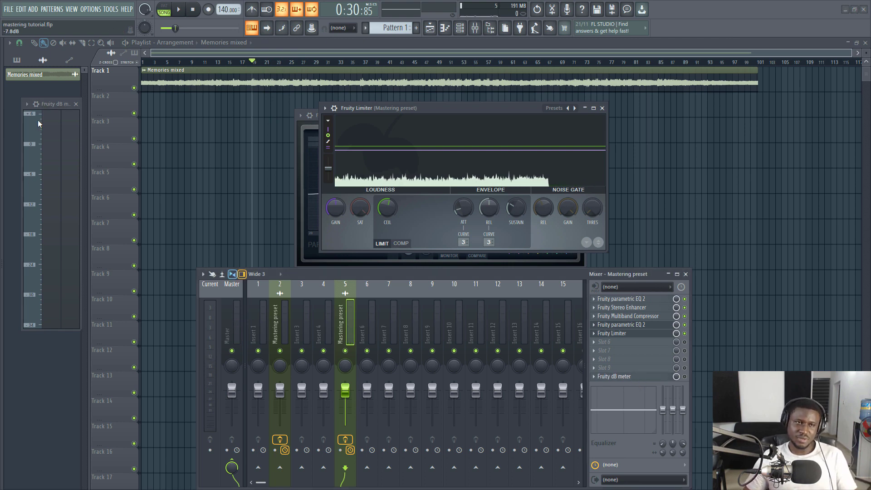
# Step: Reposition the Fruity dB meter window and play the song while opening the meter from its mixer slot
pyautogui.moveTo(44, 103)
pyautogui.mouseDown()
pyautogui.moveTo(61, 97)
pyautogui.moveTo(40, 111)
pyautogui.mouseUp()
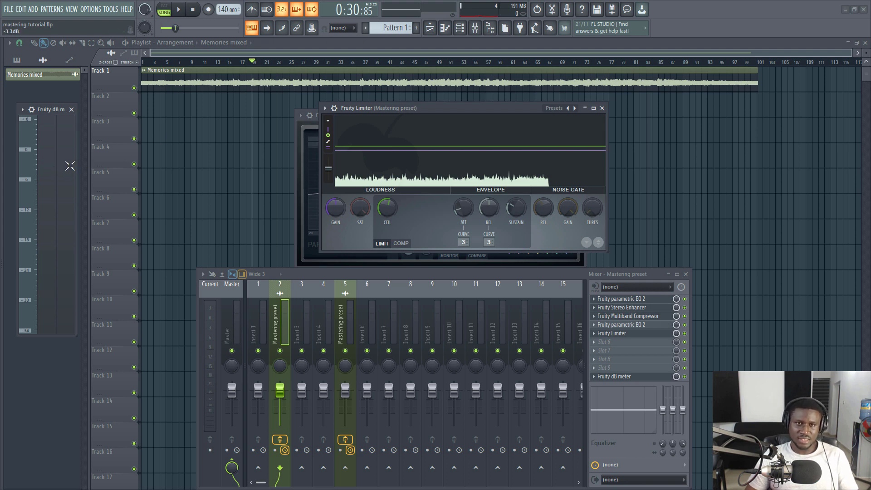
pyautogui.press('space')
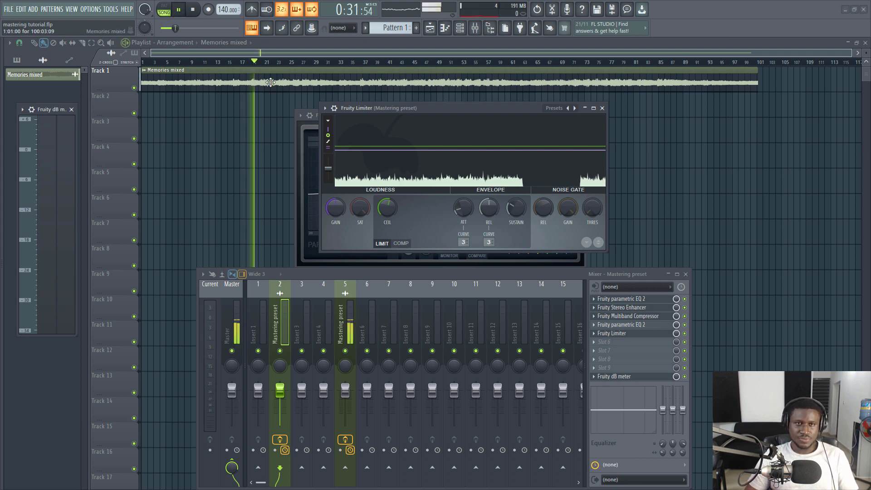
pyautogui.press('space')
pyautogui.press('space')
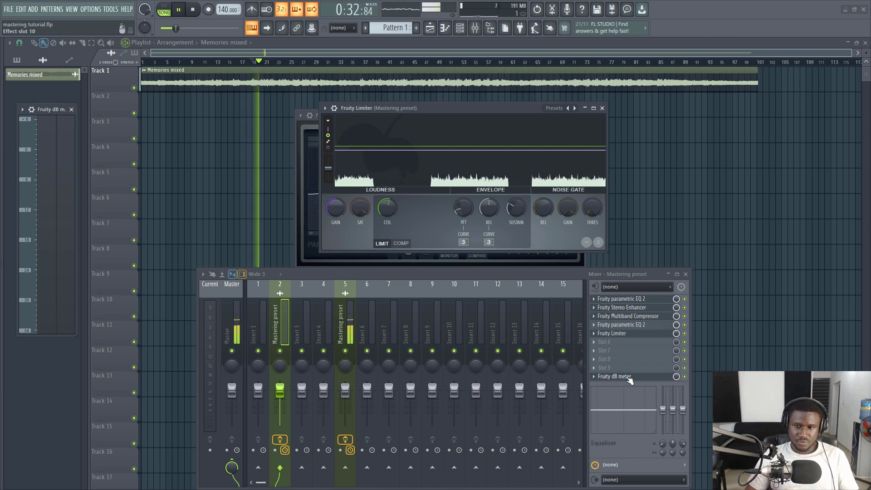
pyautogui.click(628, 377)
pyautogui.press('space')
# Step: Close and reopen the Fruity dB meter from insert 5, with the Mastering insert selected during playback
pyautogui.click(71, 110)
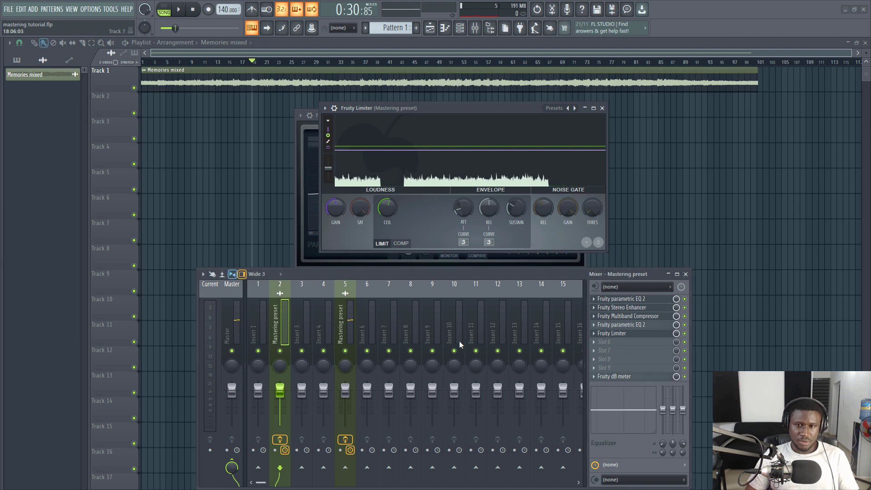
pyautogui.click(638, 378)
pyautogui.press('space')
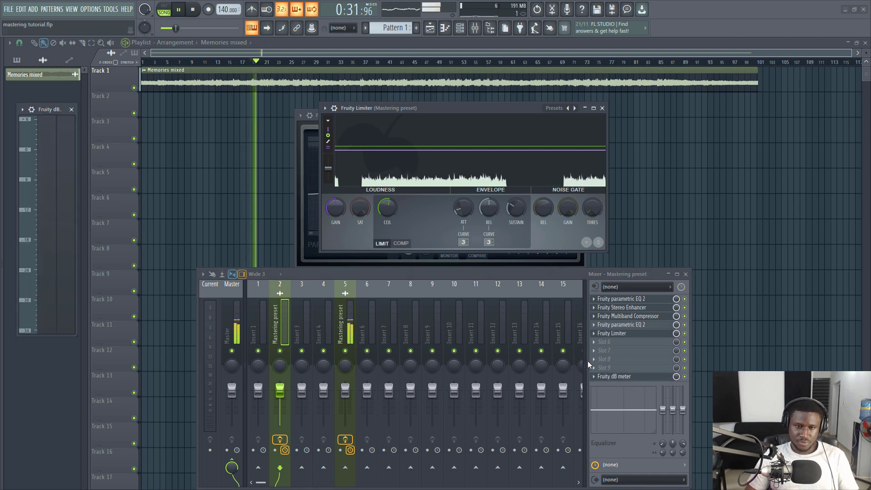
pyautogui.click(350, 324)
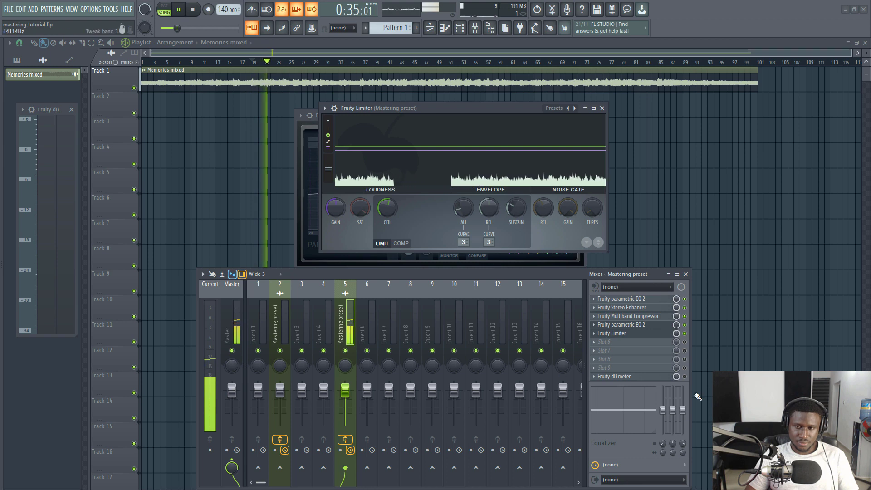
pyautogui.press('space')
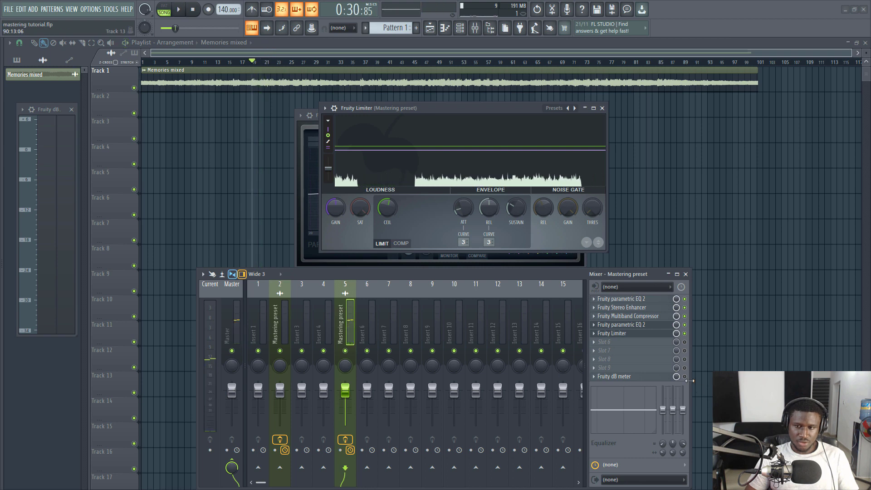
pyautogui.press('space')
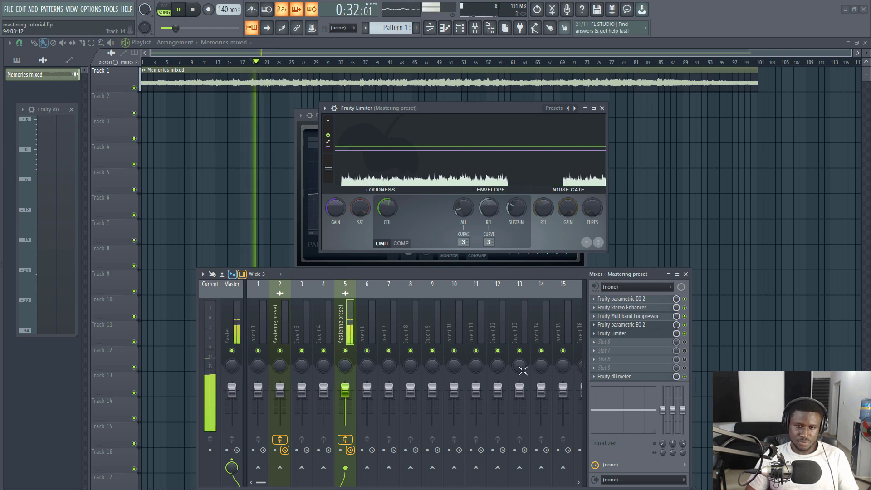
# Step: Drag the dB meter to the left edge, close the duplicate window, and play to watch loudness
pyautogui.moveTo(49, 110); pyautogui.dragTo(47, 133)
pyautogui.press('space')
pyautogui.click(72, 110)
pyautogui.press('space')
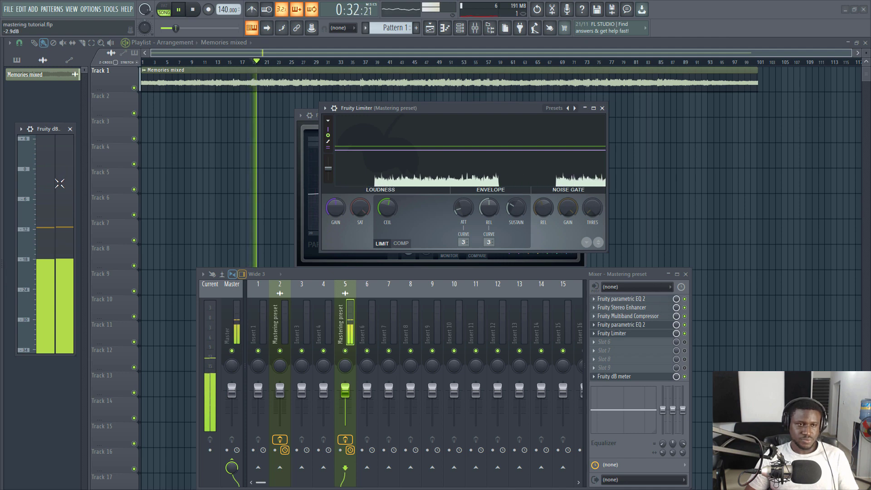
pyautogui.press('space')
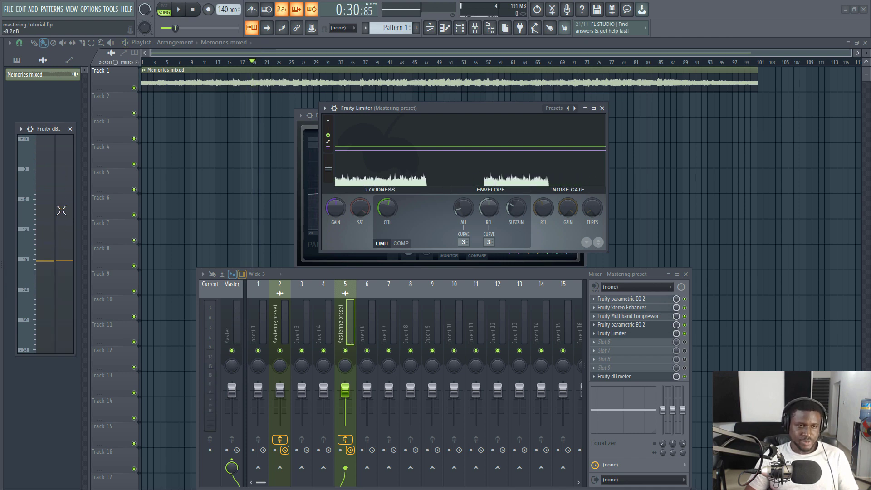
pyautogui.press('space')
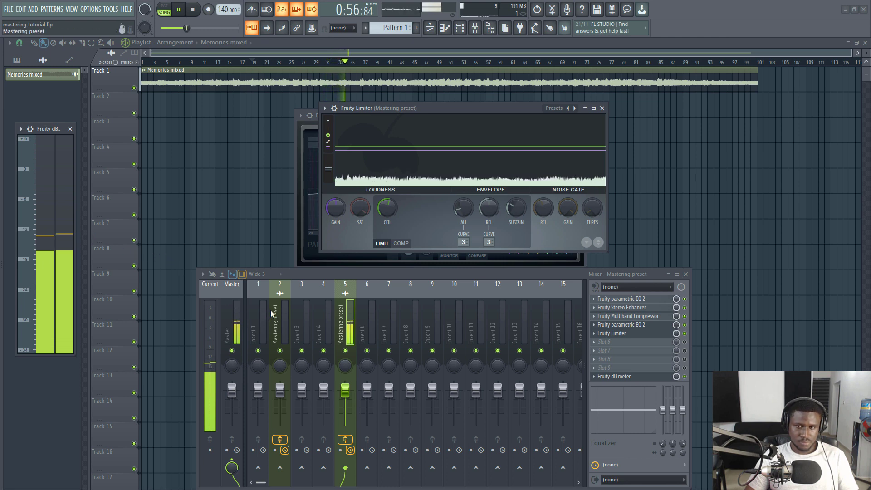
pyautogui.press('space')
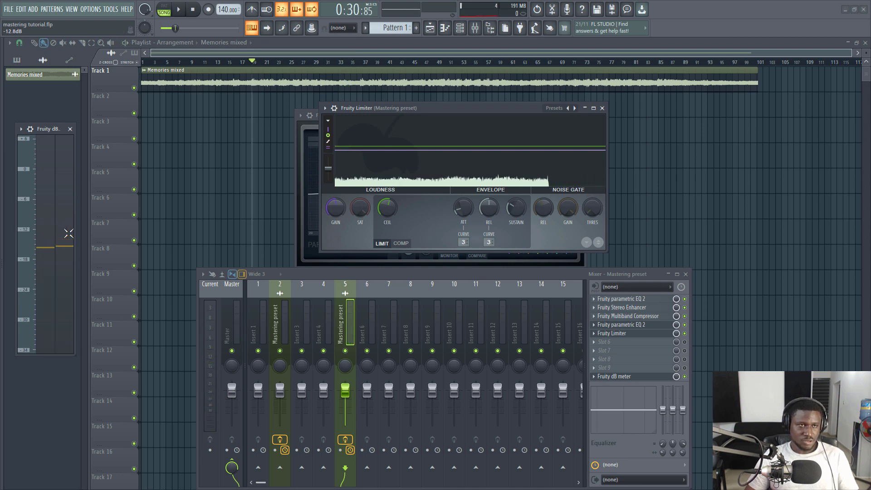
# Step: Bring the Fruity Limiter forward and reveal its detailed settings
pyautogui.click(633, 334)
pyautogui.click(633, 334)
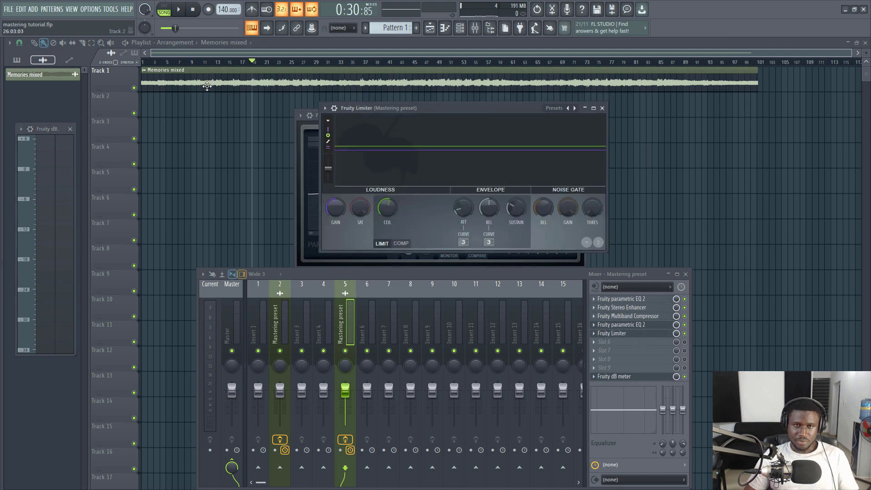
pyautogui.click(334, 109)
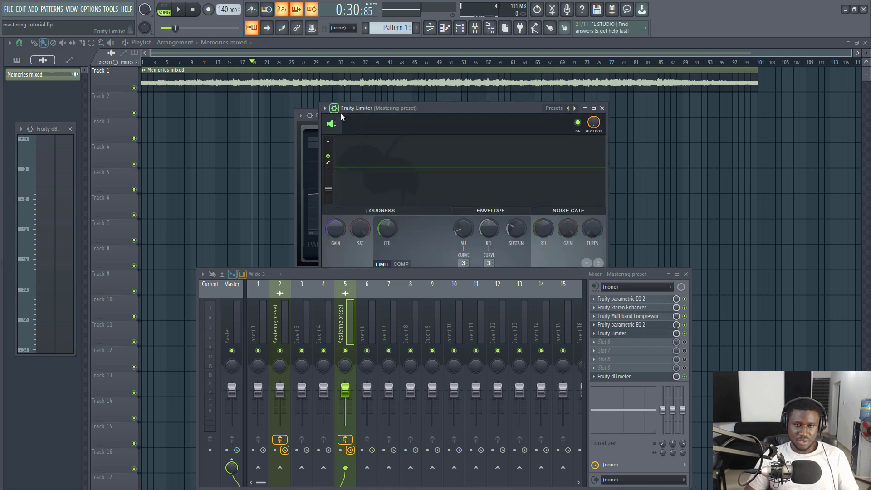
pyautogui.press('space')
pyautogui.press('space')
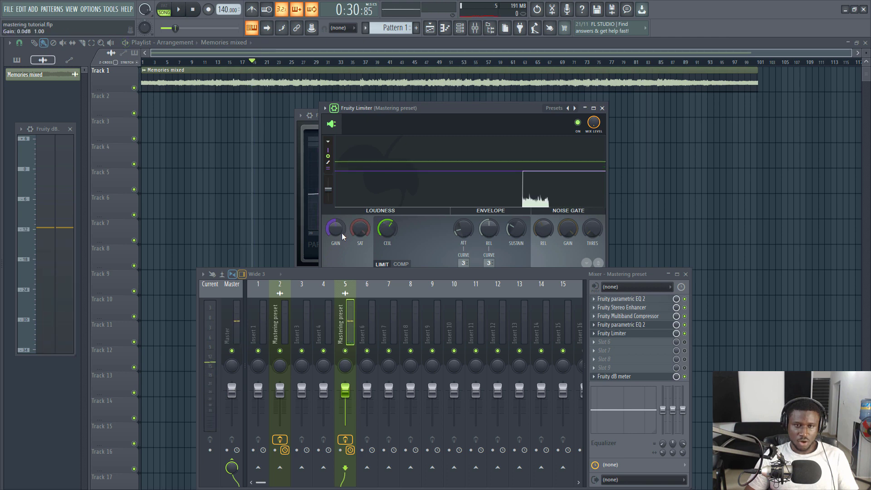
# Step: Raise the limiter gain to 3.4 dB, glance at the Multiband Compressor, and play through the chain
pyautogui.moveTo(341, 232); pyautogui.dragTo(342, 218)
pyautogui.press('space')
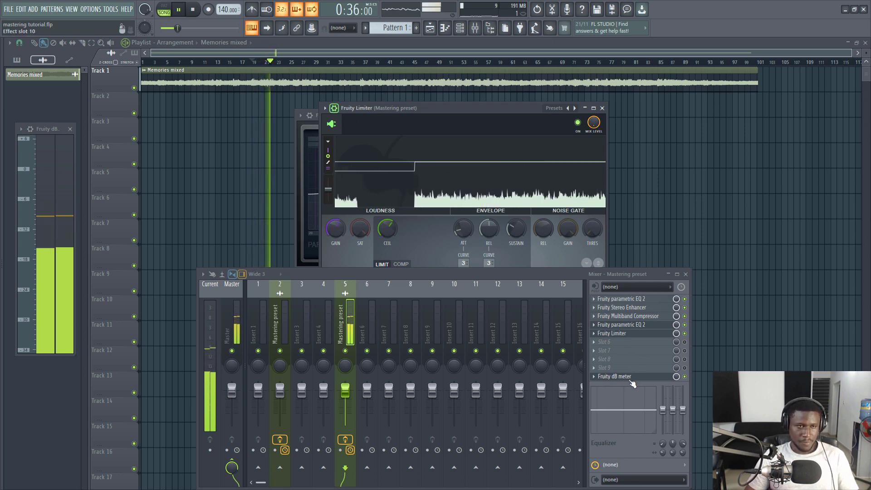
pyautogui.press('space')
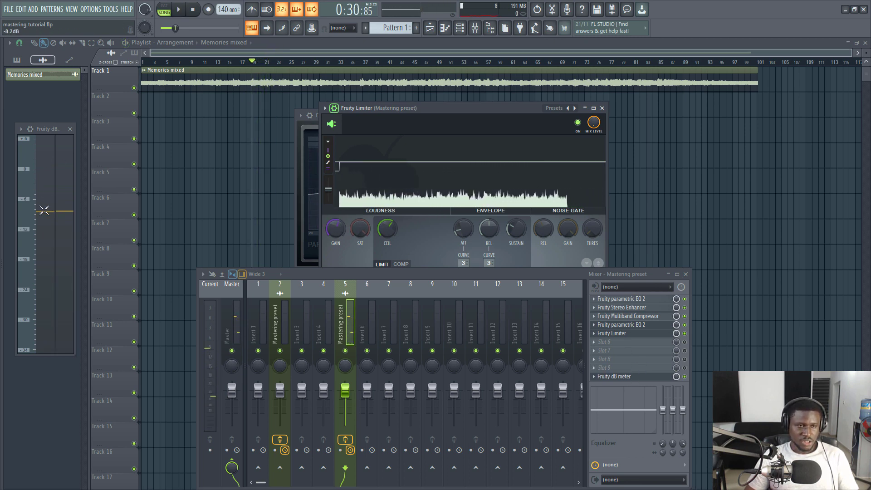
pyautogui.press('space')
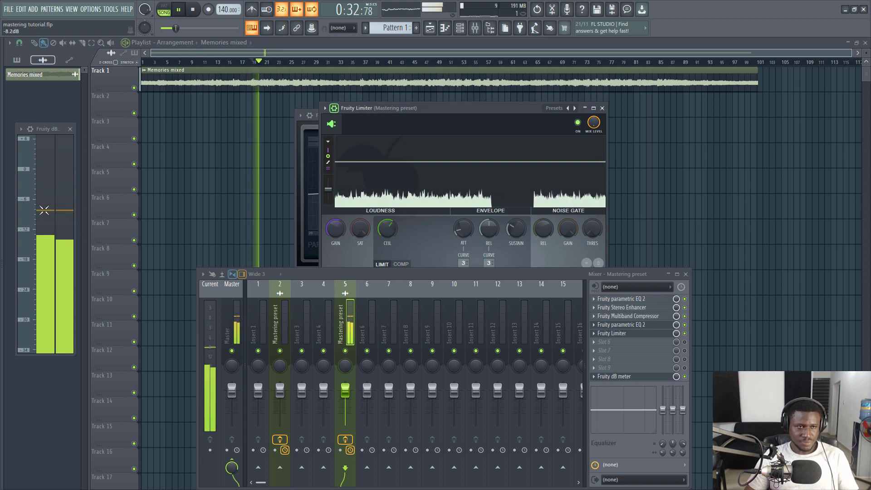
pyautogui.press('space')
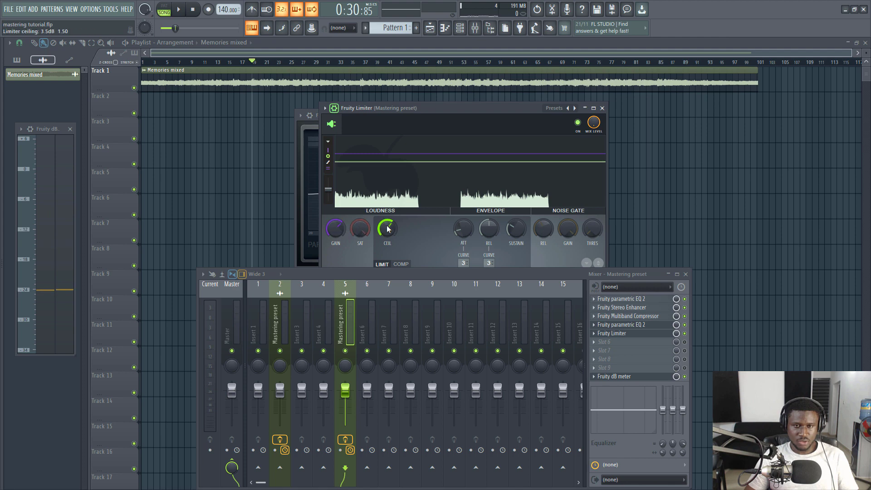
pyautogui.click(631, 316)
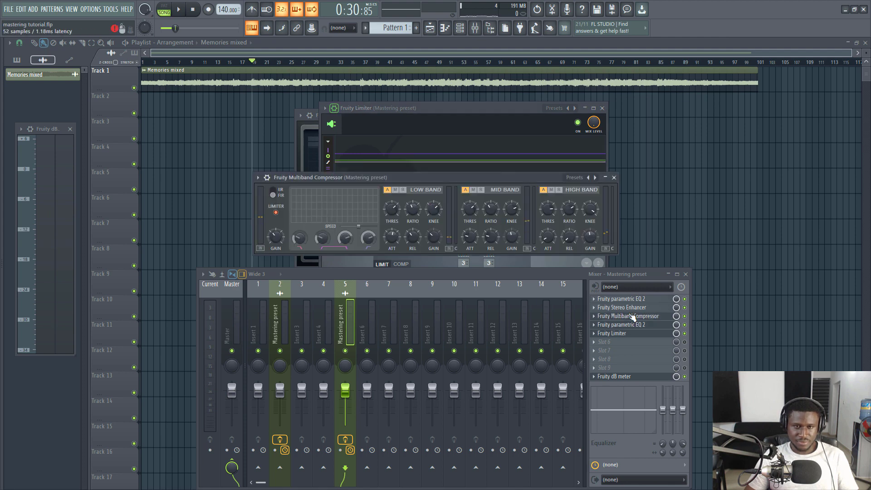
pyautogui.click(633, 316)
pyautogui.press('space')
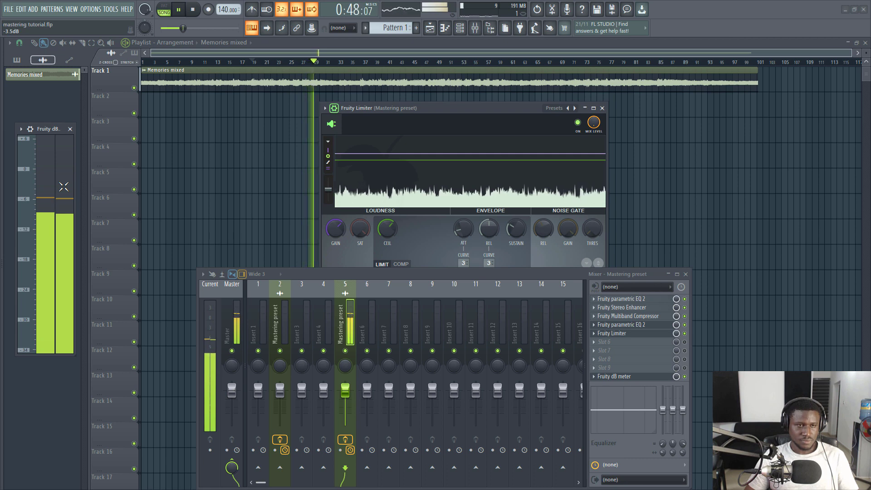
# Step: Bring the playlist forward and play from bar 21 (0:34:28) twice to recheck the meter
pyautogui.click(252, 62)
pyautogui.press('space')
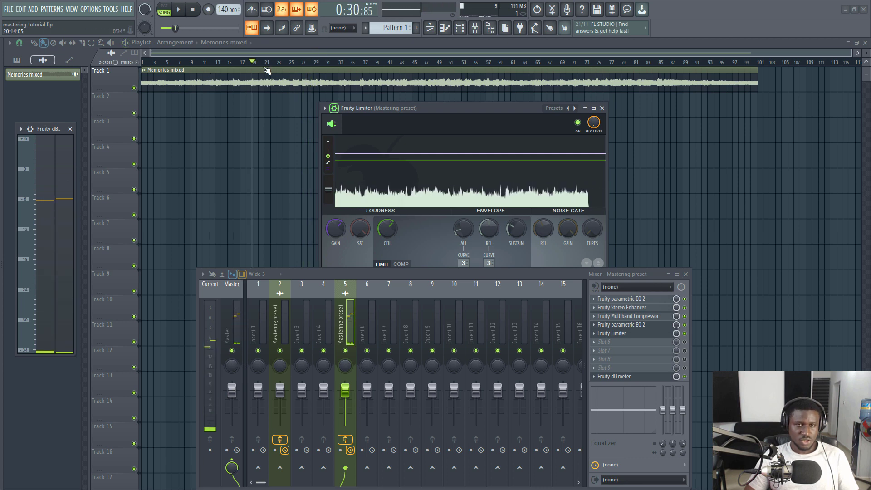
pyautogui.click(267, 62)
pyautogui.press('space')
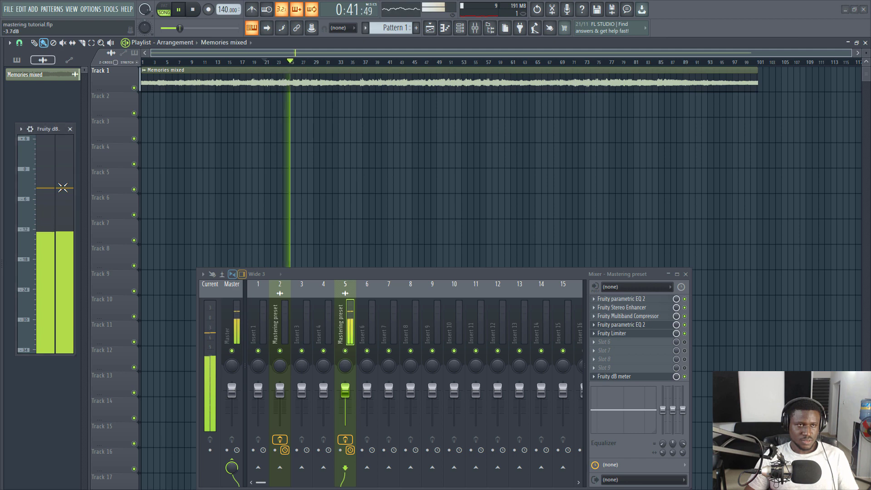
pyautogui.press('space')
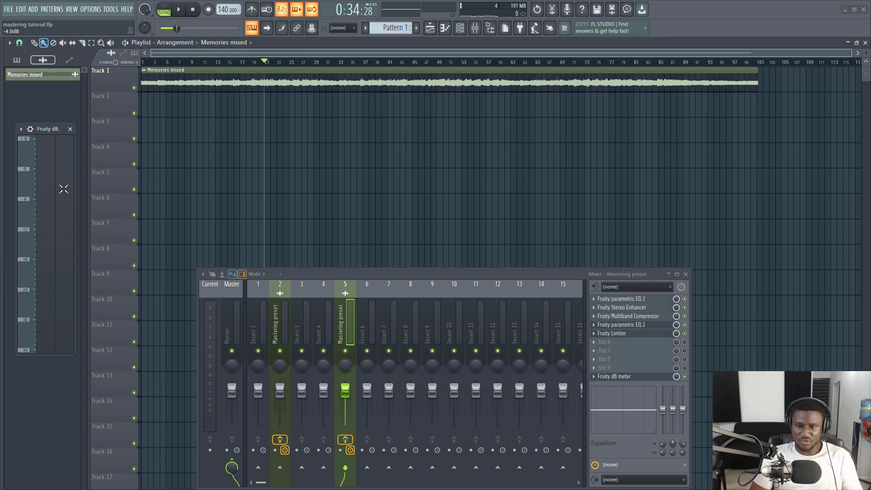
pyautogui.press('space')
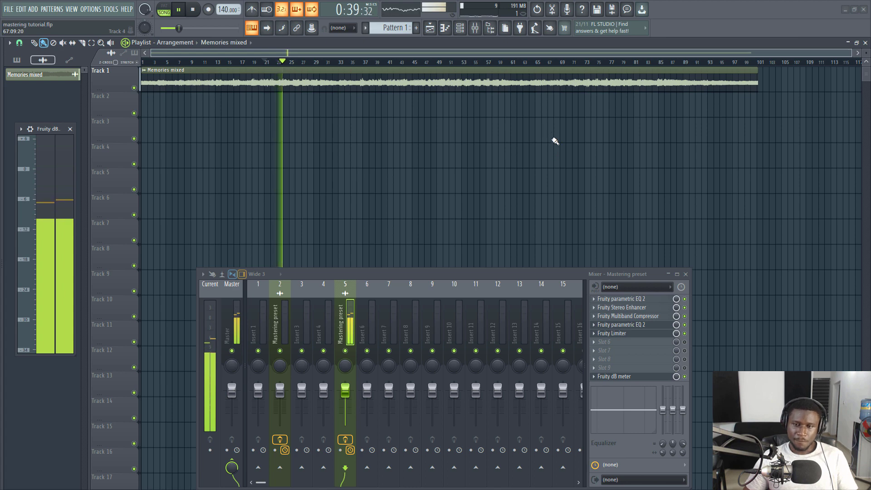
pyautogui.press('space')
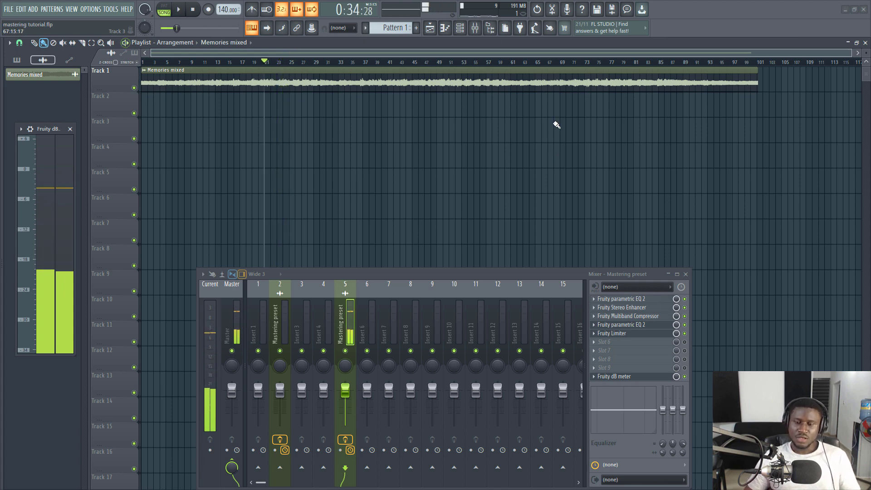